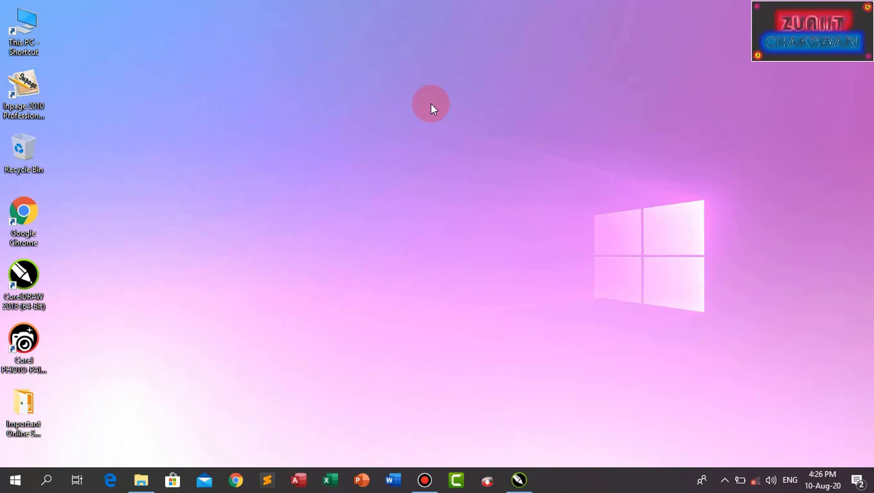
Switch to CorelDRAW and draw a rectangle about 4.6 by 3.9 inches on the page
left_click(518, 481)
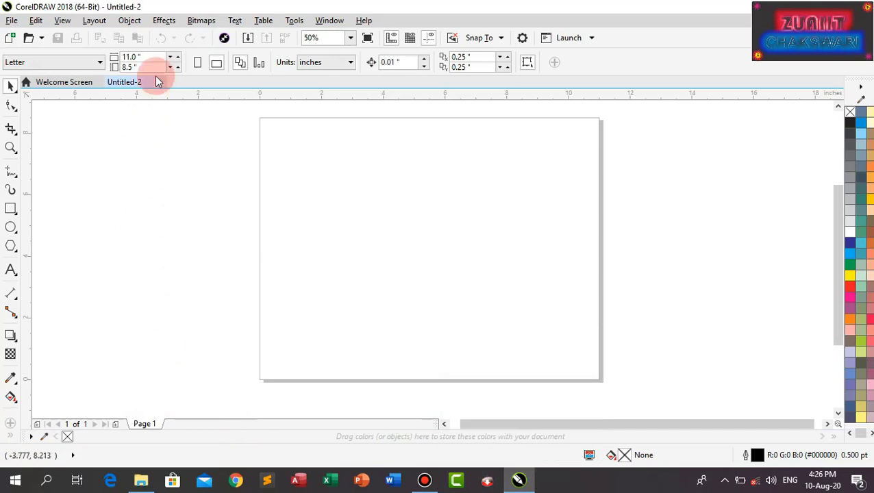
left_click(130, 20)
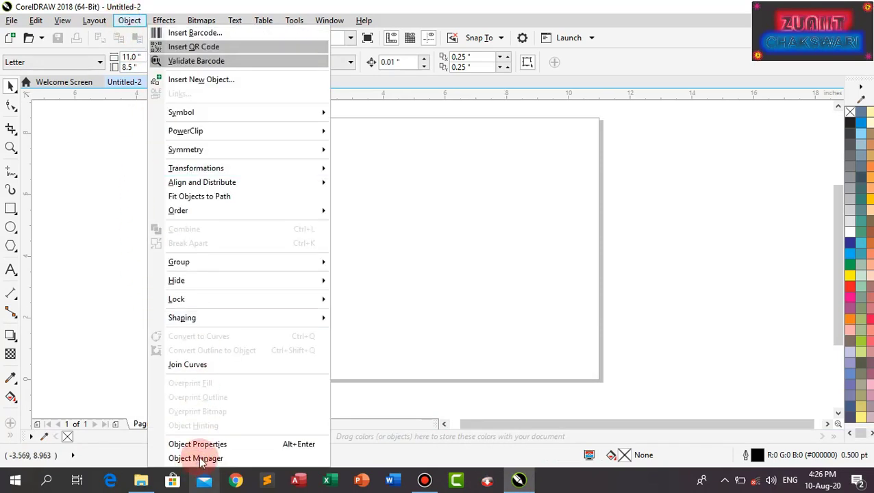
left_click(452, 248)
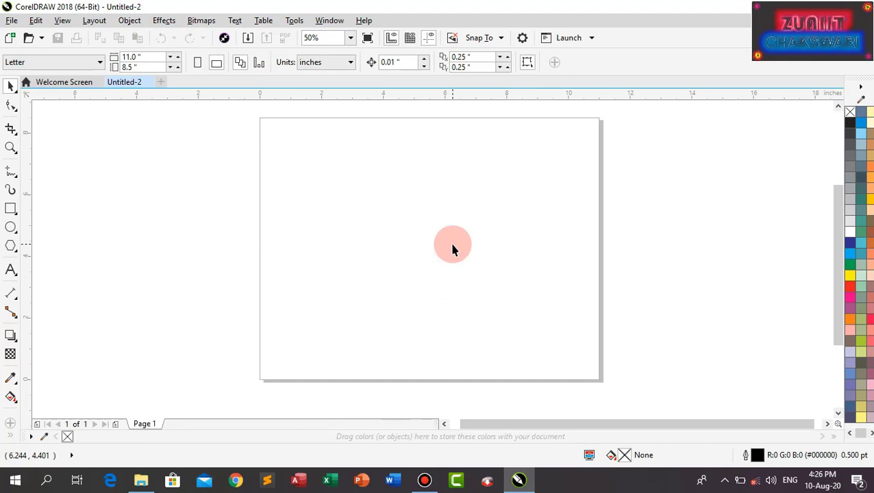
left_click(10, 209)
left_click_drag(318, 169, 461, 291)
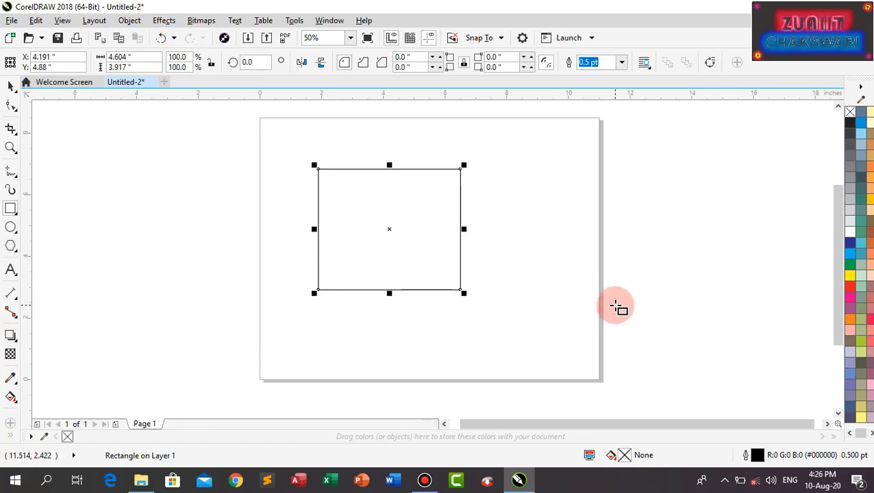
Open the object properties of the rectangle and activate the Pick tool
left_click(128, 20)
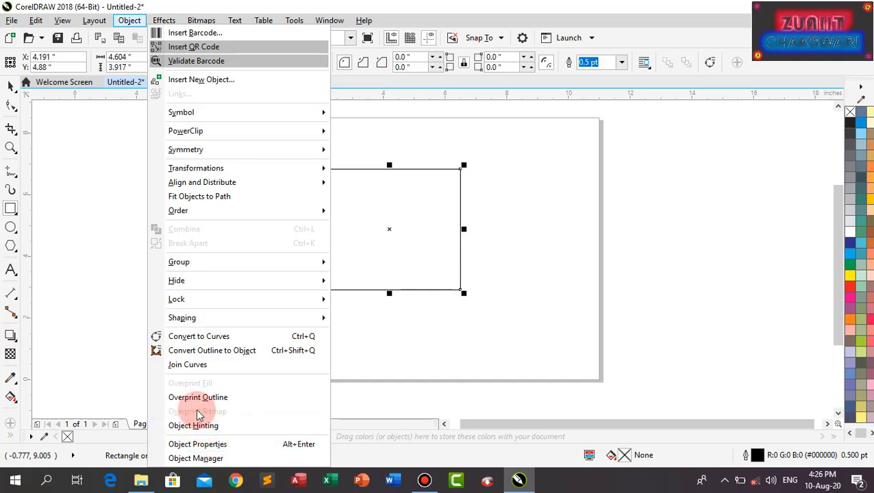
left_click(211, 446)
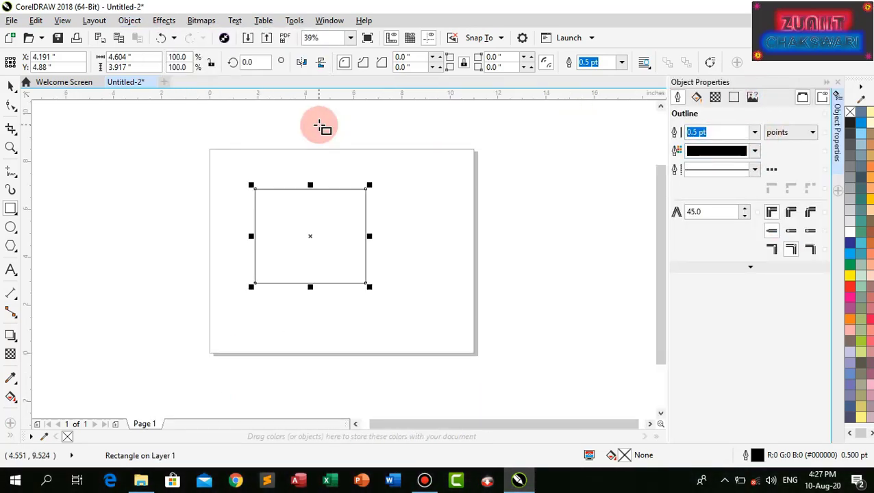
left_click(10, 85)
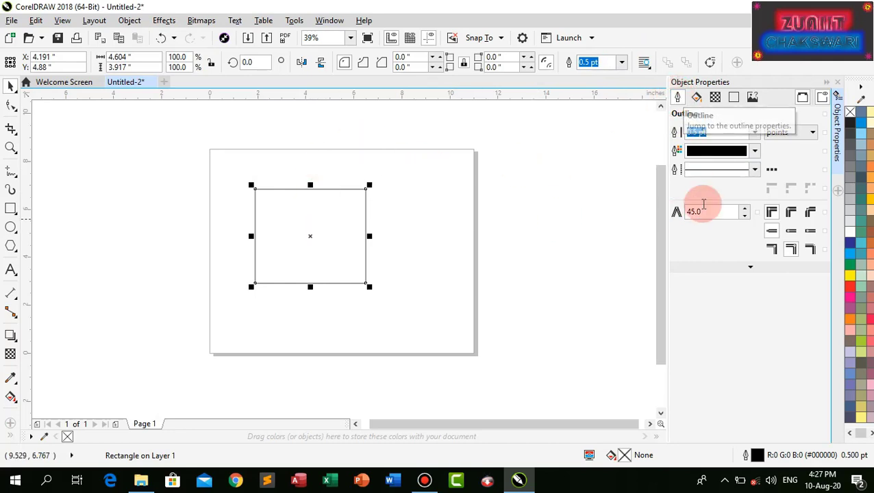
Set the rectangle's outline width to 10 pt and its width unit to inches
left_click(754, 133)
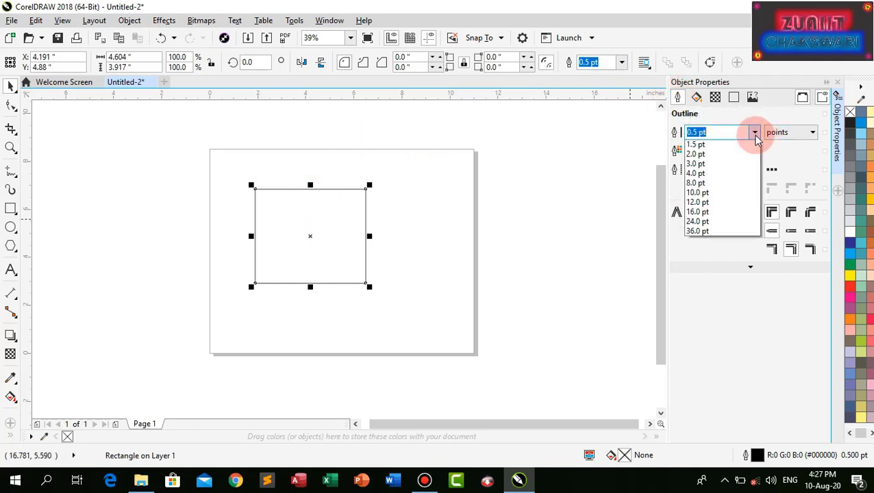
left_click(695, 243)
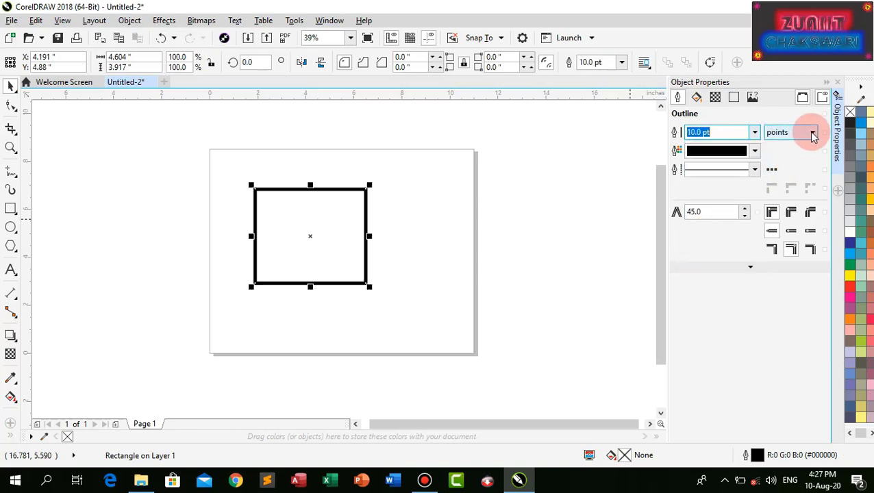
left_click(808, 133)
left_click(788, 146)
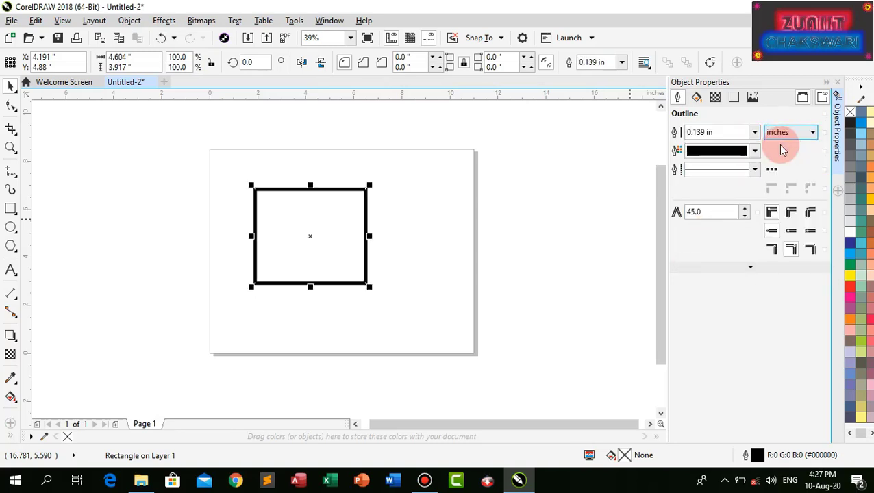
Try a red outline colour (#ED1D1D) on the rectangle and shift it to orange by setting green to 90
left_click(756, 152)
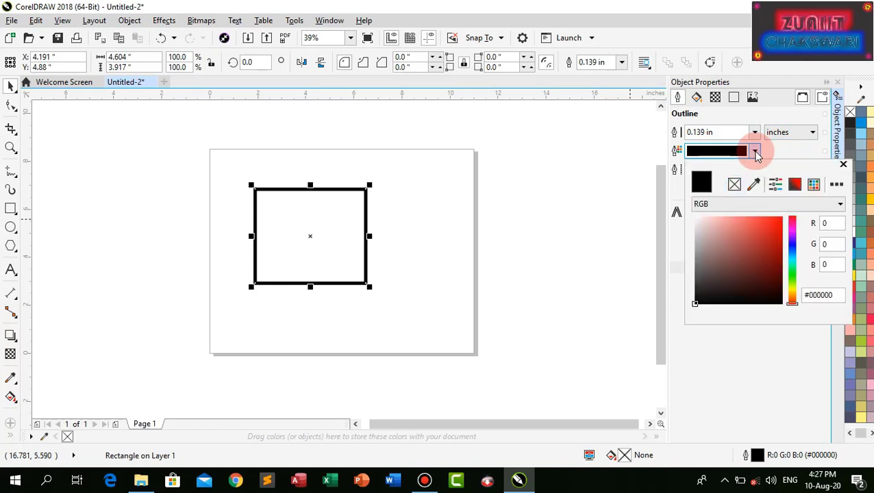
left_click(773, 226)
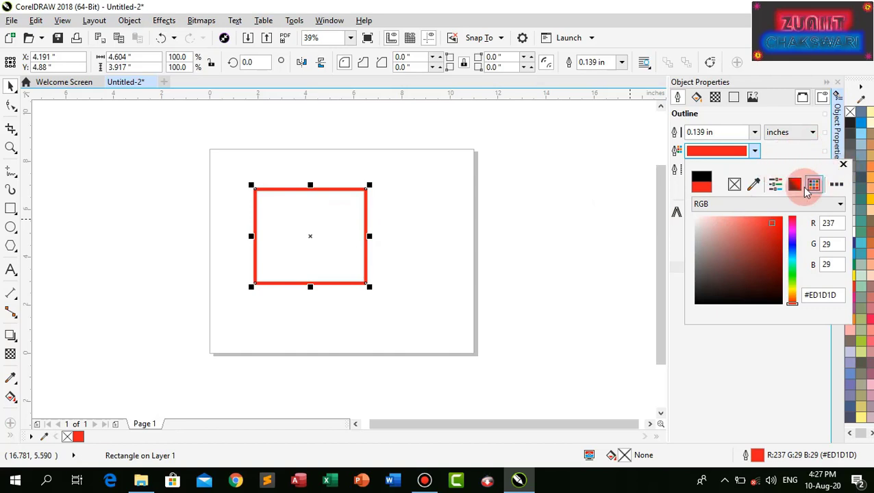
left_click(775, 184)
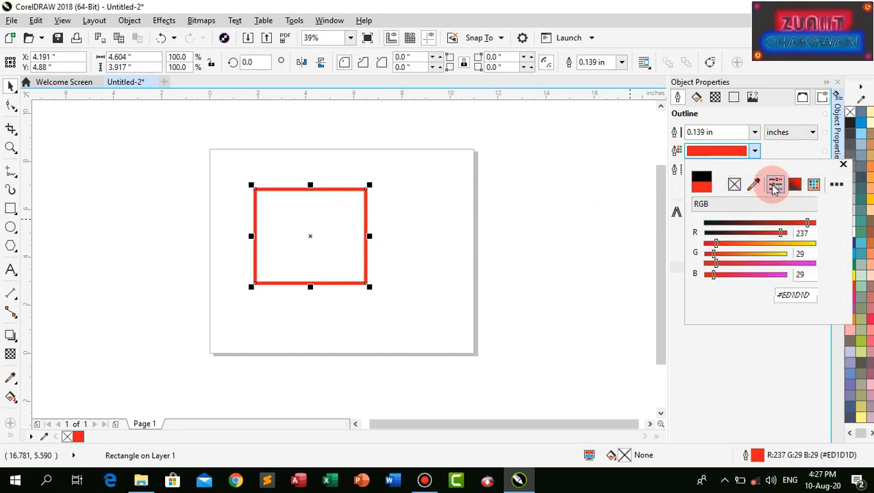
left_click(746, 249)
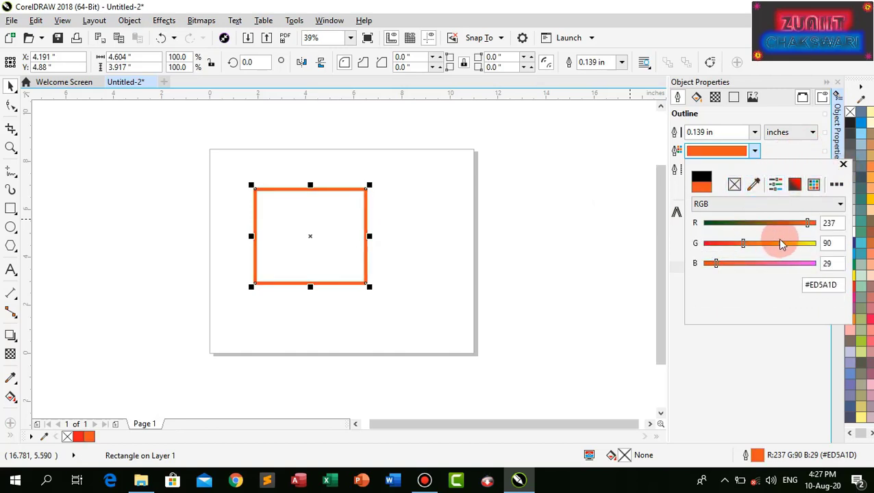
Set the rectangle's outline colour to blue (#1E36ED) and view the PANTONE solid coated palette without choosing a swatch
left_click(793, 184)
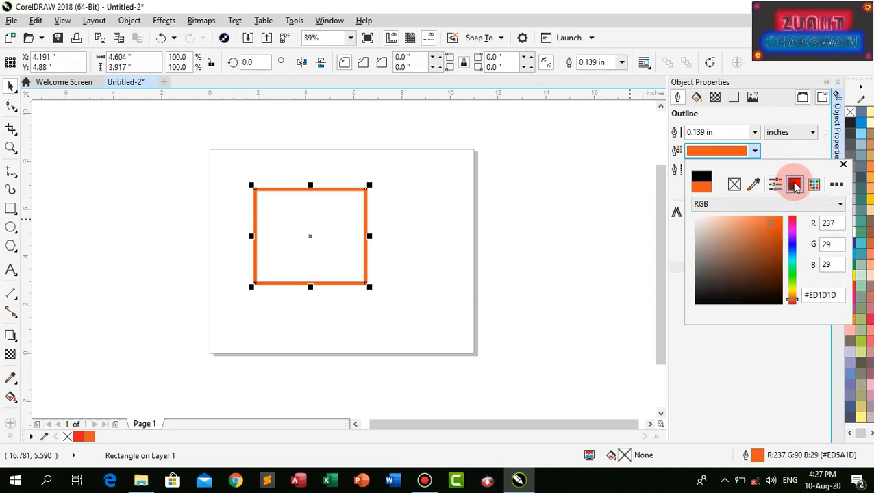
left_click(792, 245)
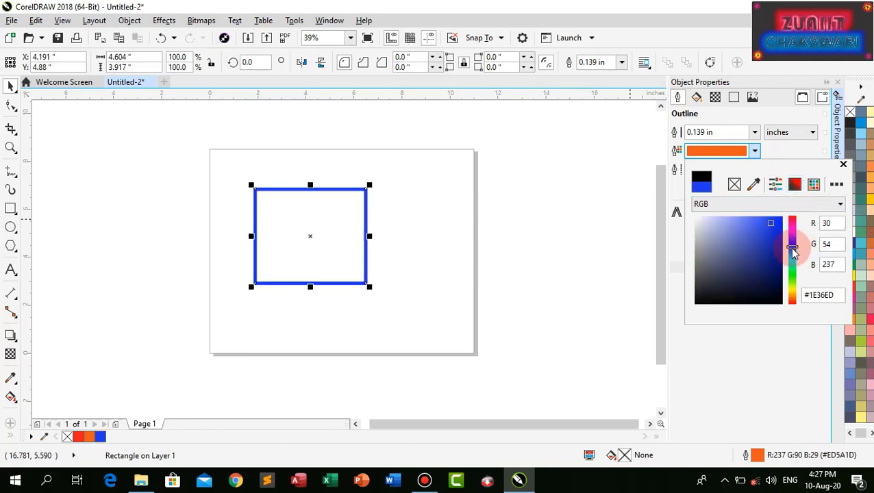
left_click(813, 186)
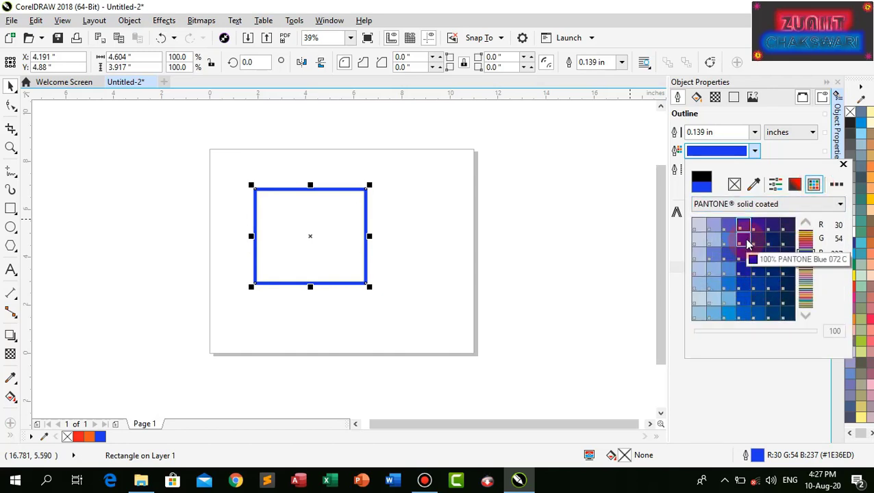
left_click(843, 165)
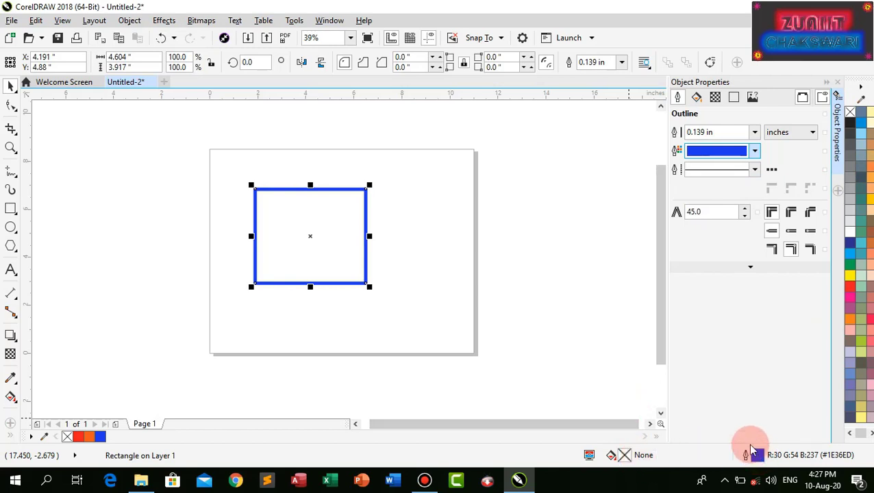
Try a dotted line style on the rectangle's outline and undo it
left_click(756, 169)
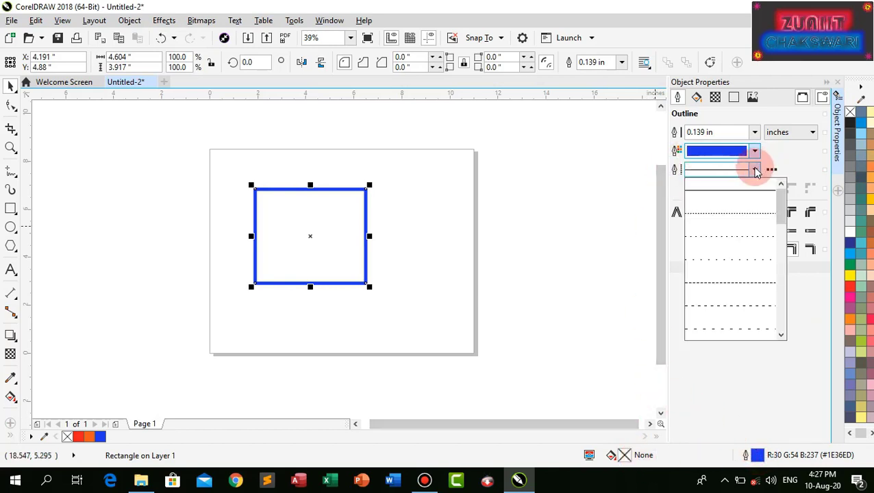
left_click(733, 213)
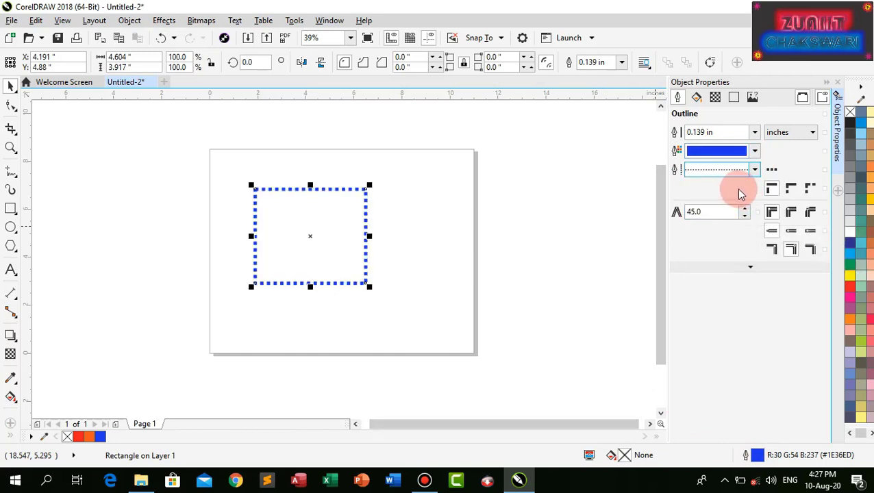
key("ctrl+z")
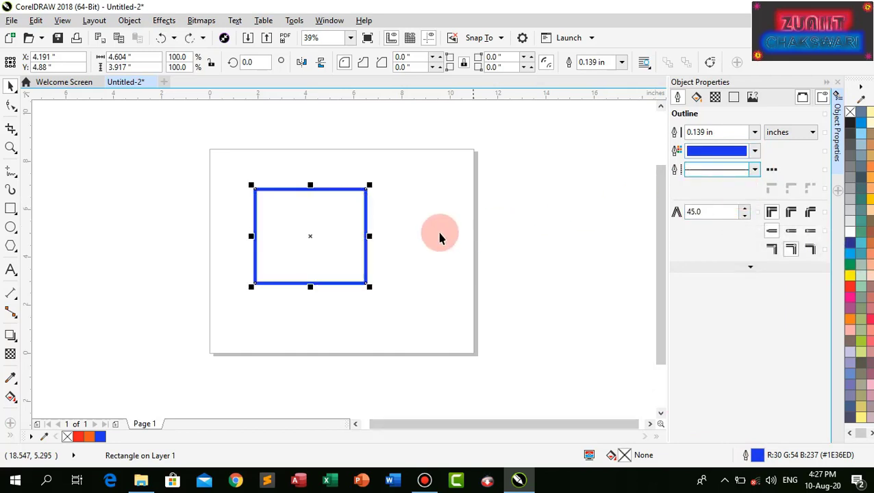
Try round corners on the rectangle's outline and replace them with beveled corners
scroll(433, 237, "up", 5)
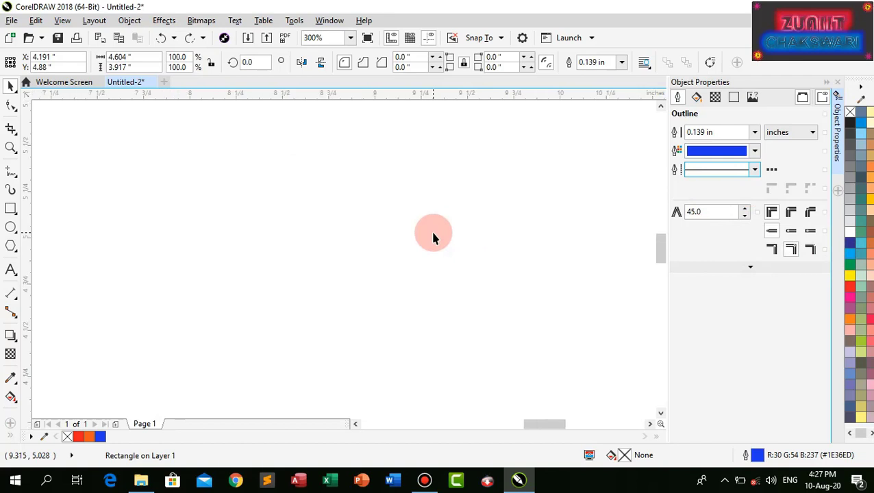
key("shift+F2")
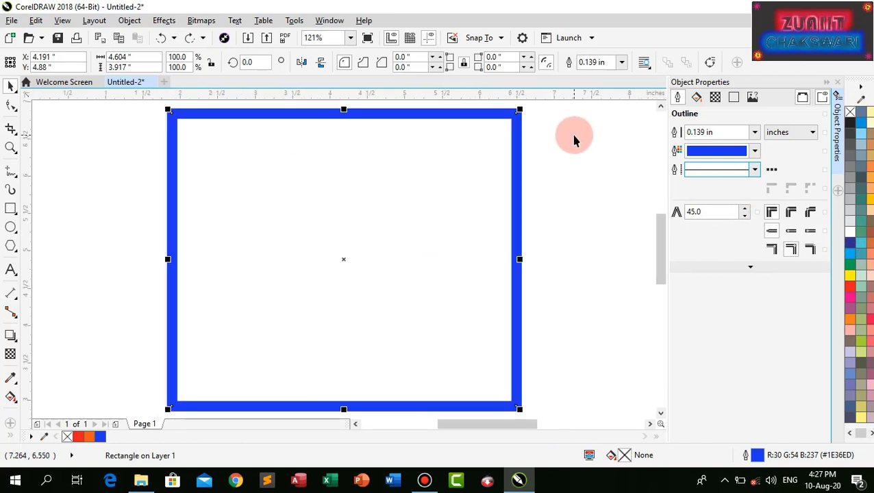
left_click_drag(661, 238, 661, 207)
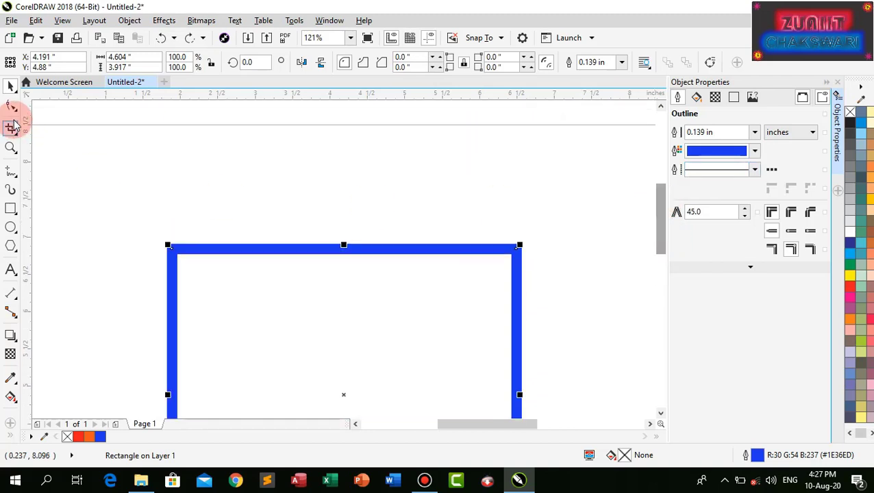
scroll(523, 234, "down", 4)
scroll(522, 235, "up", 8)
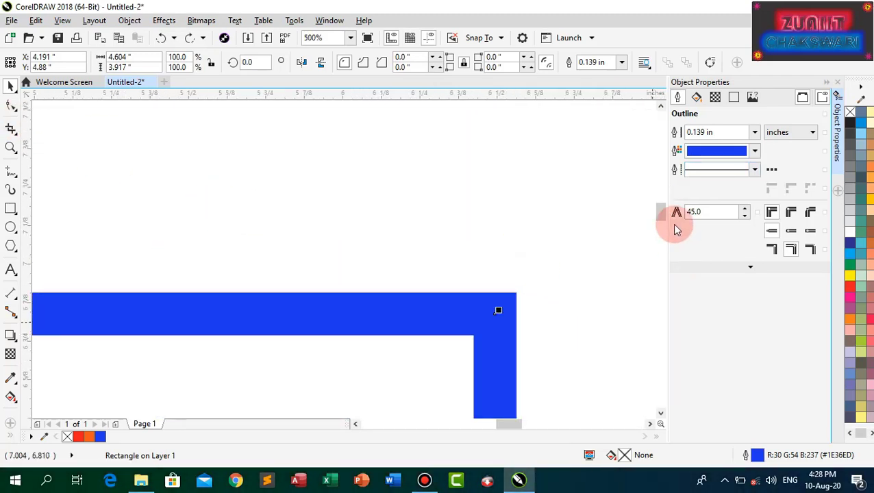
mouse_move(663, 214)
left_mouse_down()
mouse_move(663, 230)
mouse_move(663, 217)
left_mouse_up()
scroll(615, 219, "up", 2)
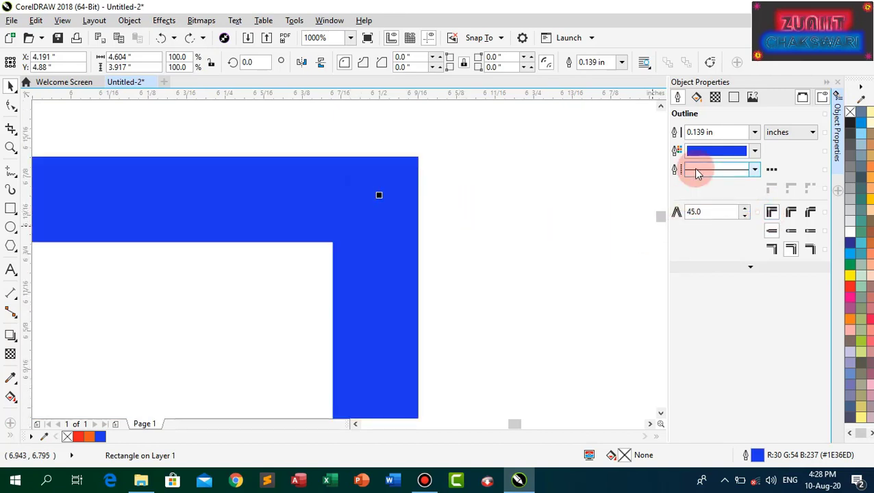
left_click(791, 213)
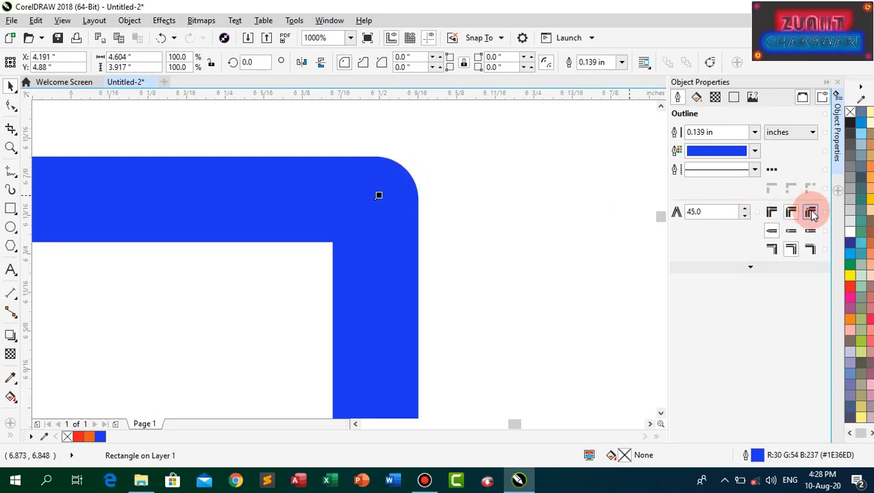
left_click(810, 213)
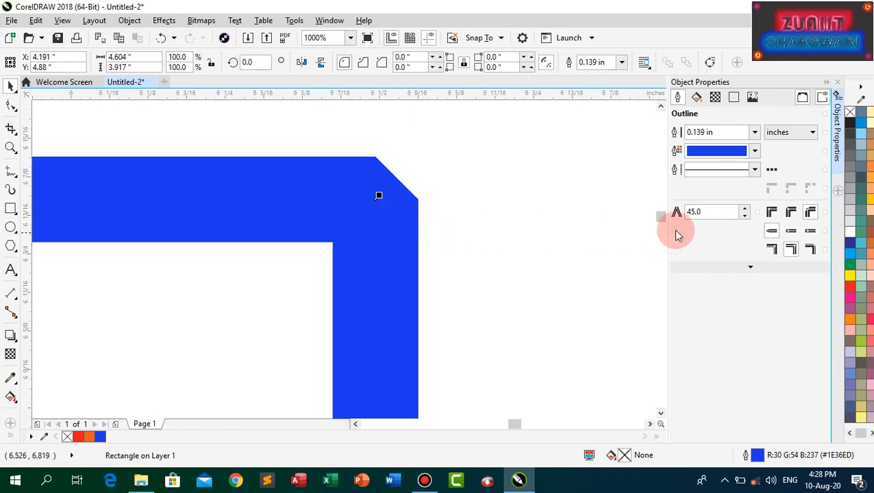
Set the miter limit of the rectangle's outline to 49.0
left_click(746, 209)
left_click(746, 209)
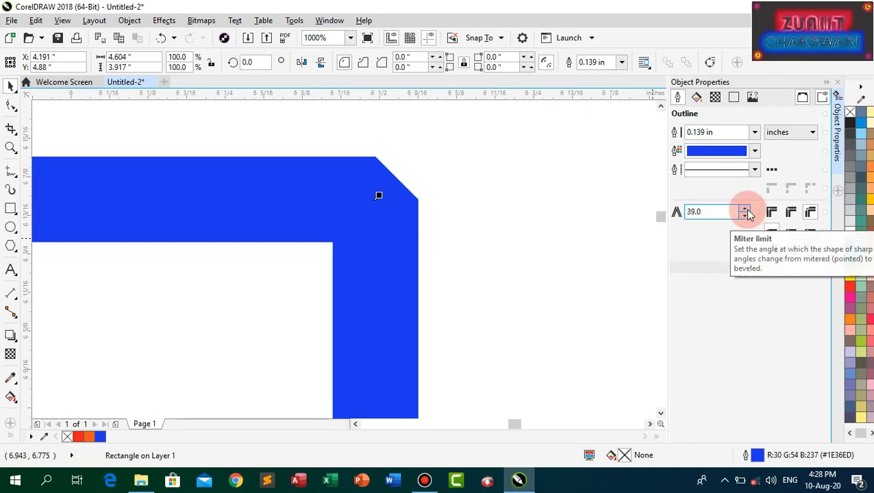
left_click(746, 209)
left_click(746, 210)
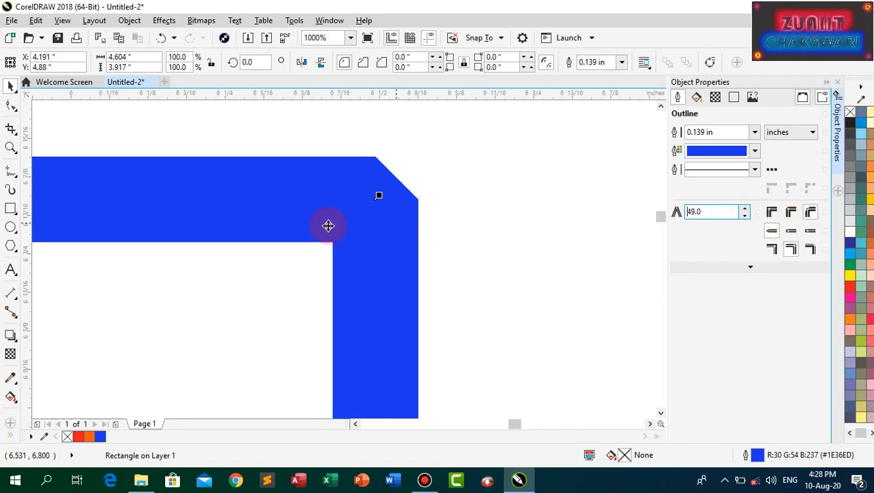
Draw a horizontal two-point line about 0.39 inches long inside the rectangle, near its upper-right corner
mouse_move(21, 180)
left_mouse_down()
mouse_move(14, 173)
mouse_move(55, 195)
mouse_move(65, 189)
left_mouse_up()
left_click_drag(54, 316, 296, 315)
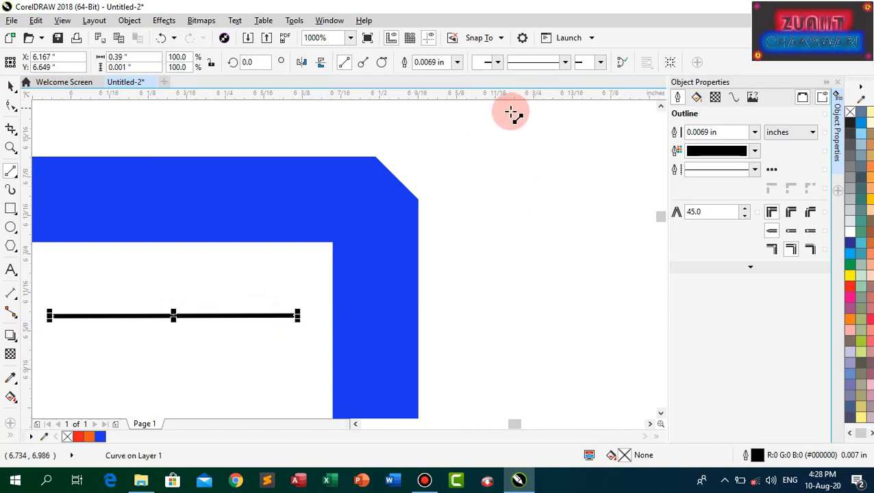
Try a 0.5 in outline width on the short horizontal line and undo it
left_click(754, 133)
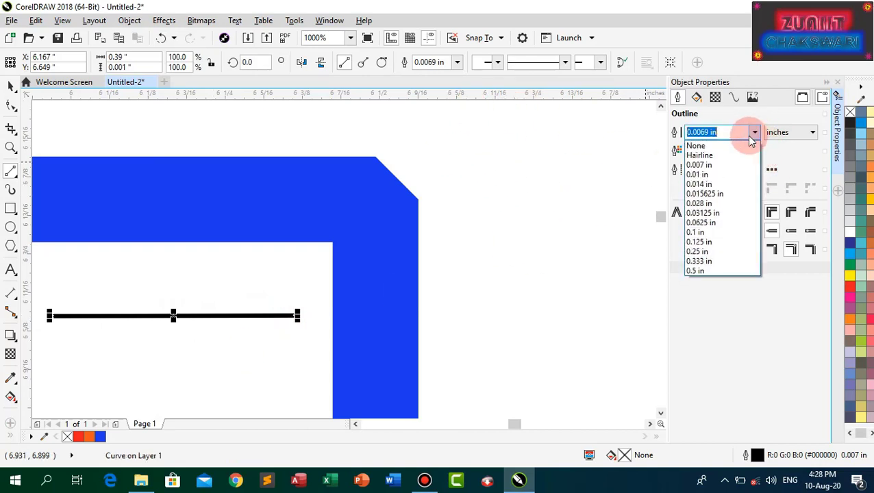
left_click(697, 270)
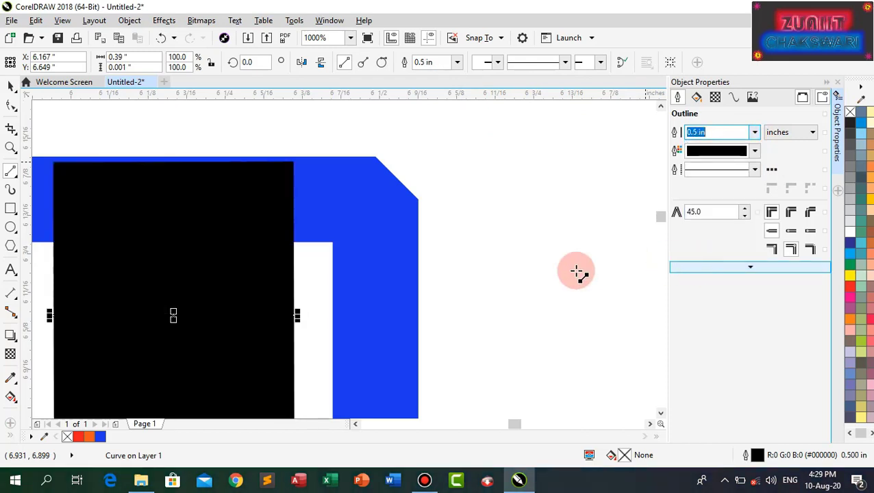
left_click(11, 84)
left_click(479, 232)
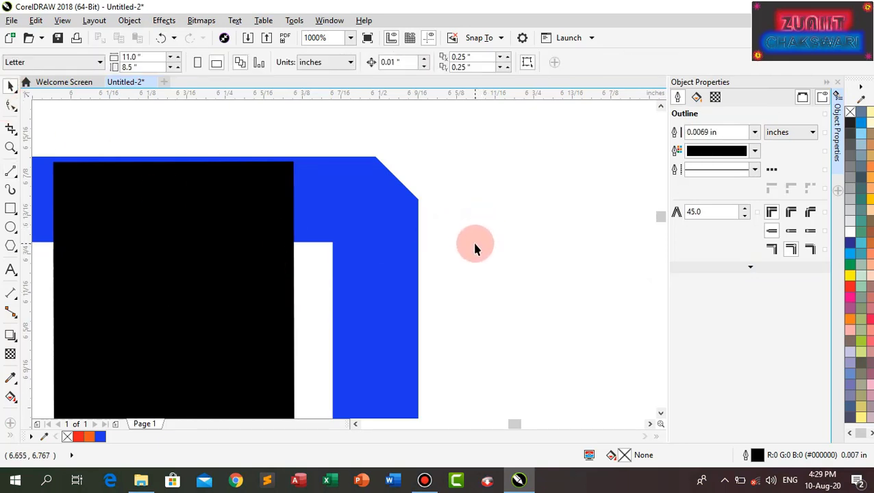
key("ctrl+z")
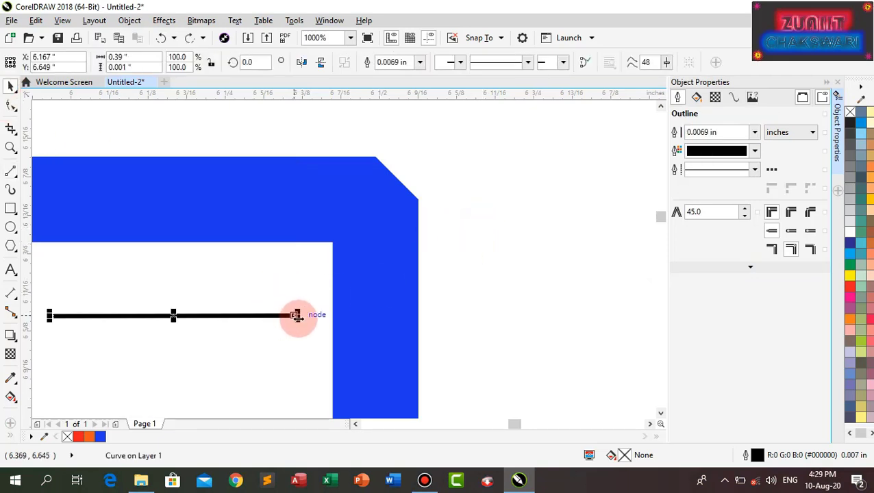
Stretch the short horizontal line to about 0.74 inches long and set its outline width to 0.1 in
left_click_drag(295, 315, 512, 315)
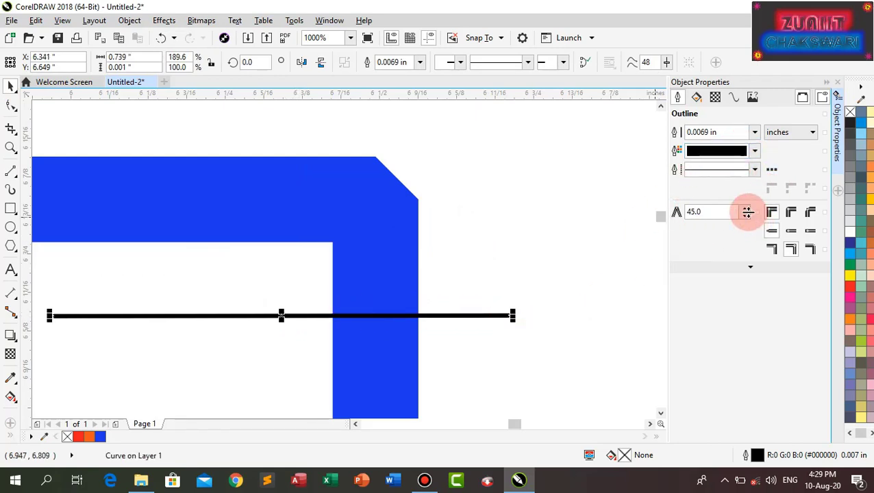
left_click(755, 135)
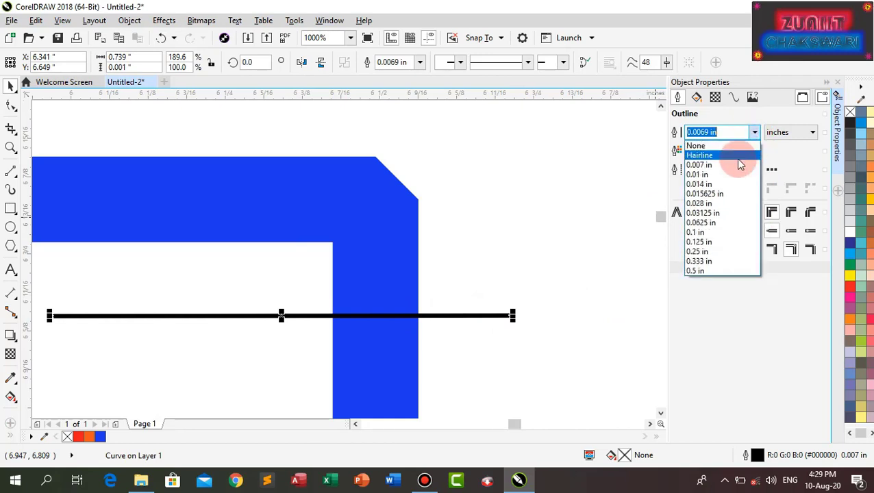
left_click(710, 235)
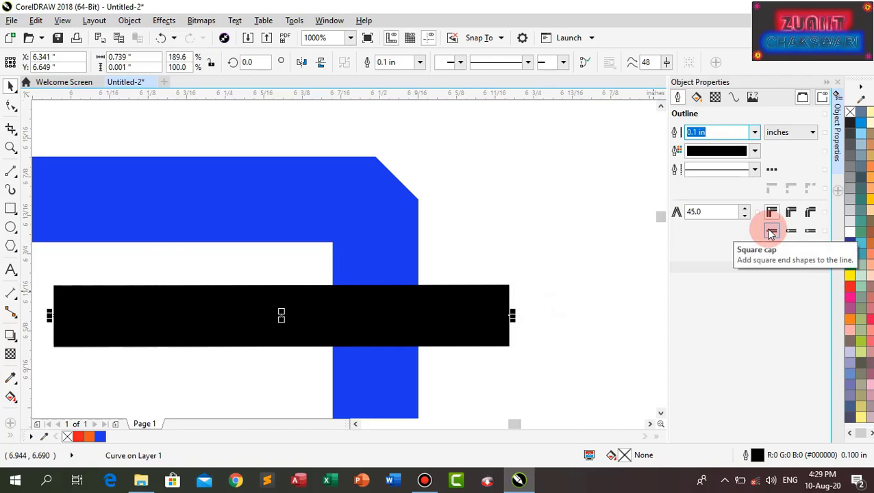
Try round and extended square caps on the black line and return it to square caps
left_click(792, 232)
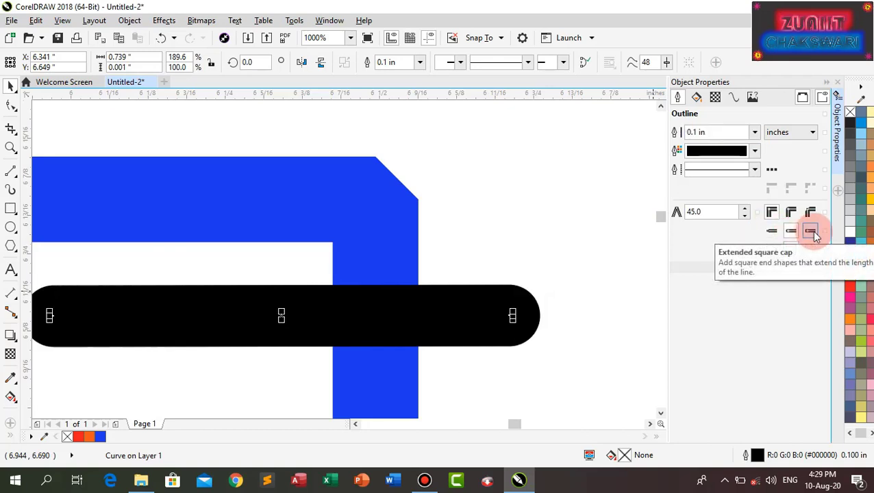
left_click(811, 232)
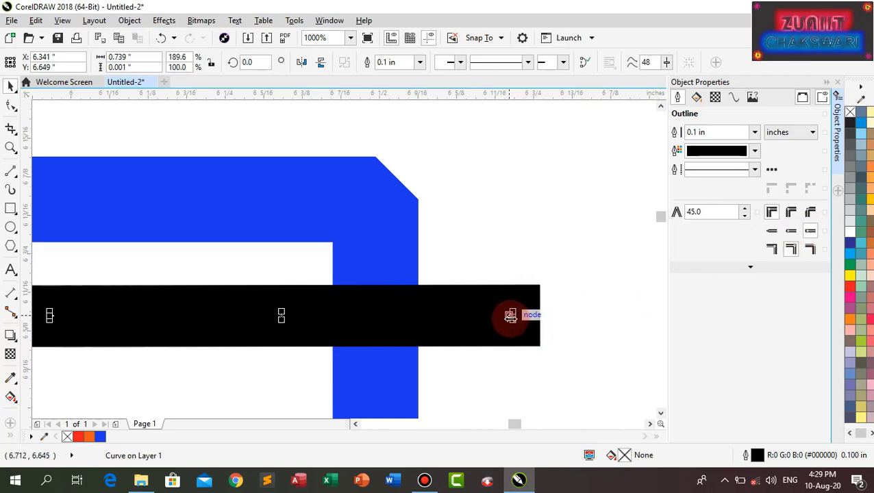
left_click(791, 233)
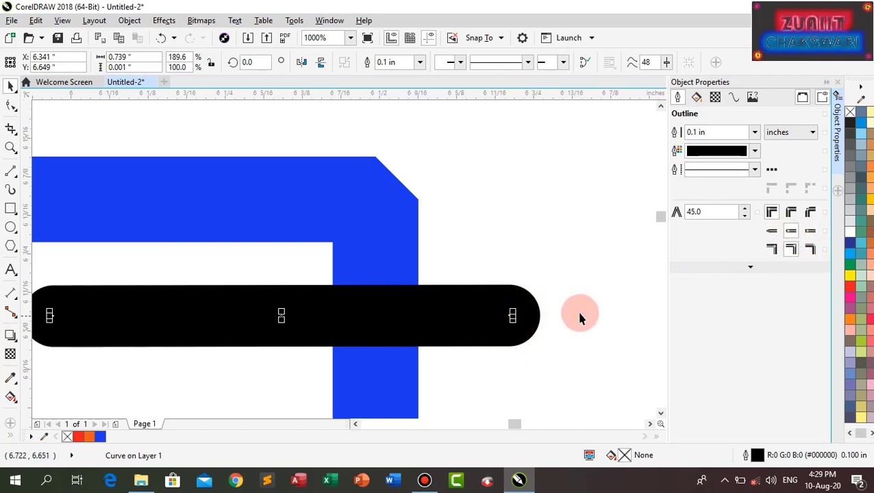
left_click(771, 233)
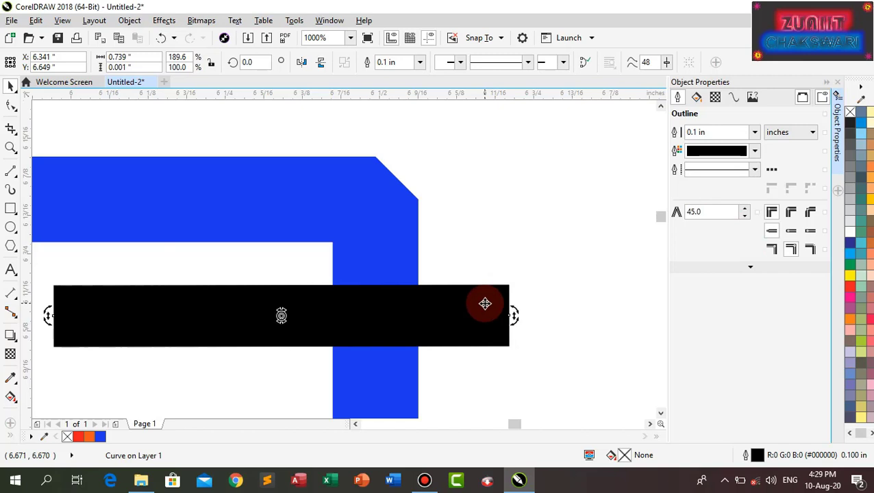
Delete the black line and set the blue rectangle's outline width to 0.1 in
key("Delete")
left_click(422, 211)
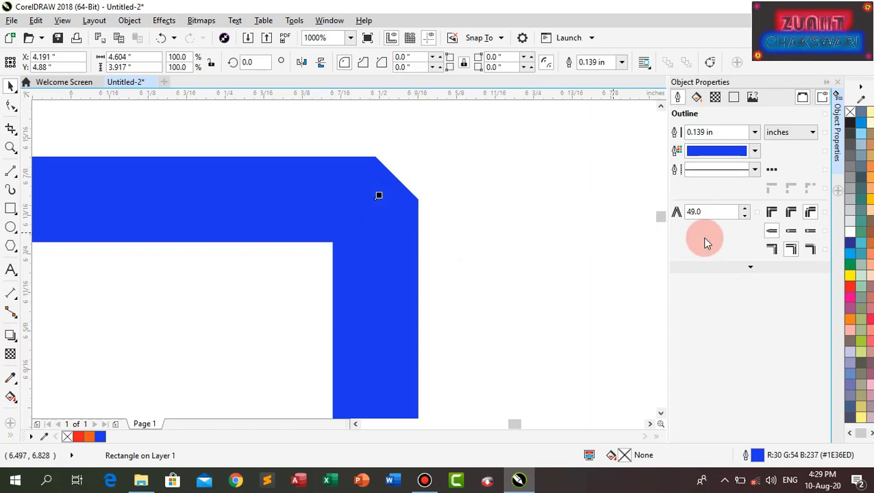
left_click(791, 249)
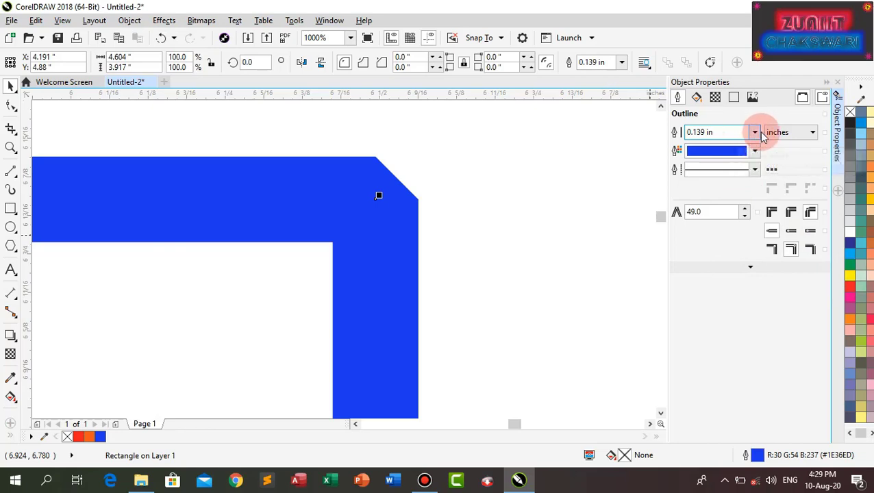
left_click(726, 130)
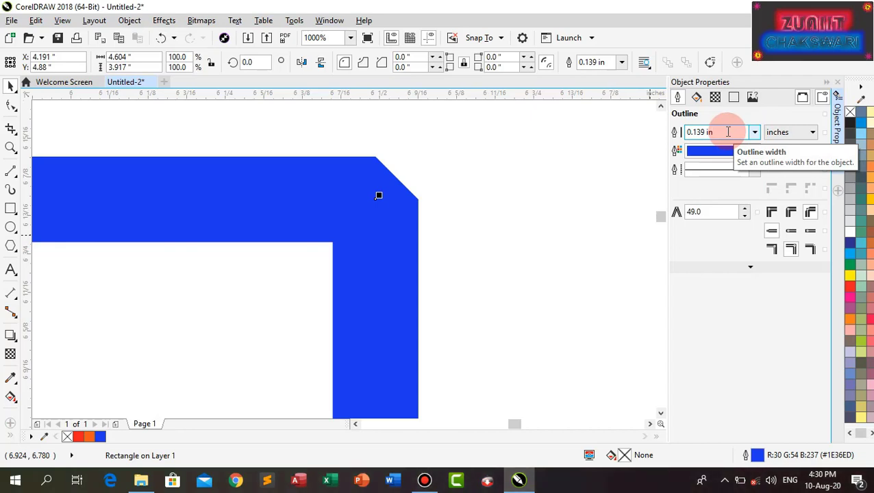
left_click(755, 133)
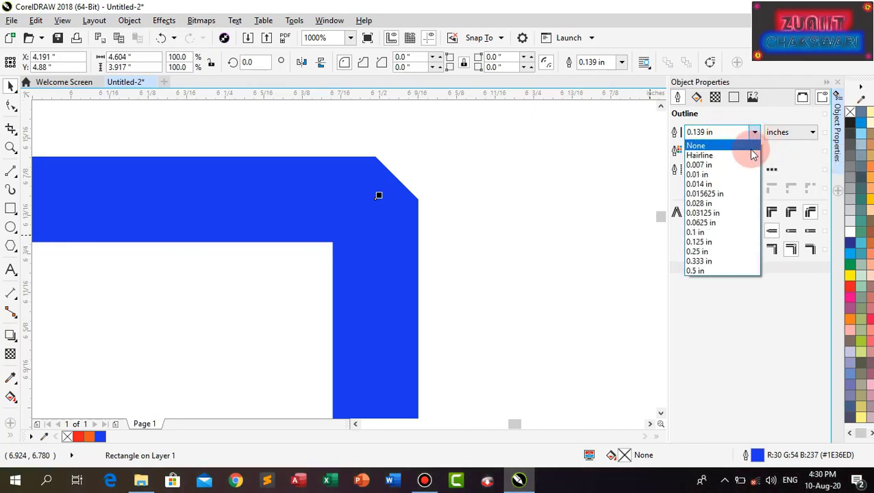
left_click(709, 233)
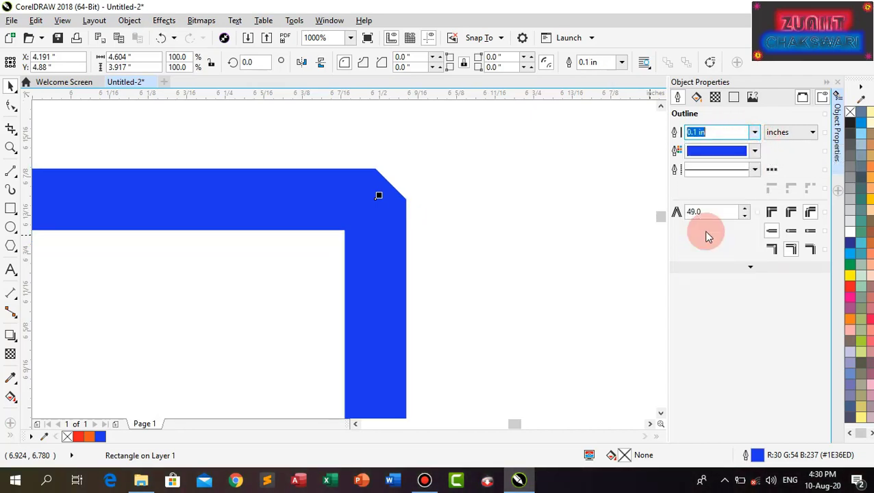
Set the rectangle's outline width to 0.25 in and position the outline outside the shape
left_click(772, 250)
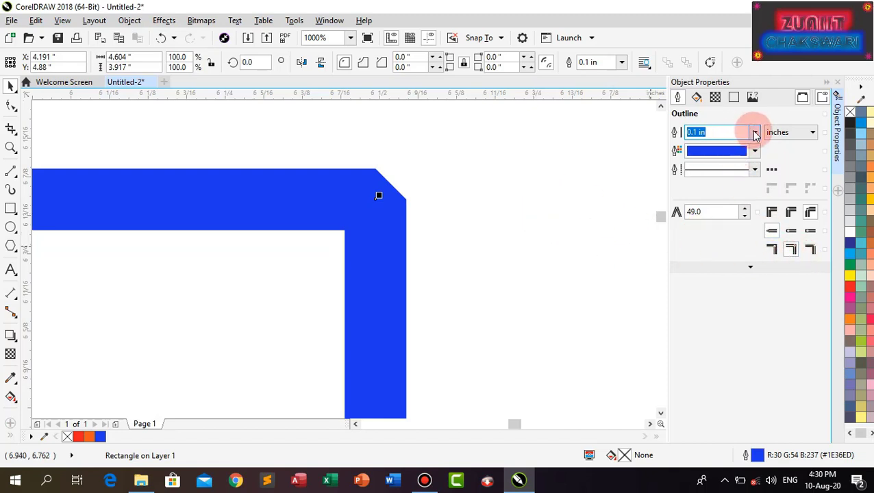
left_click(754, 131)
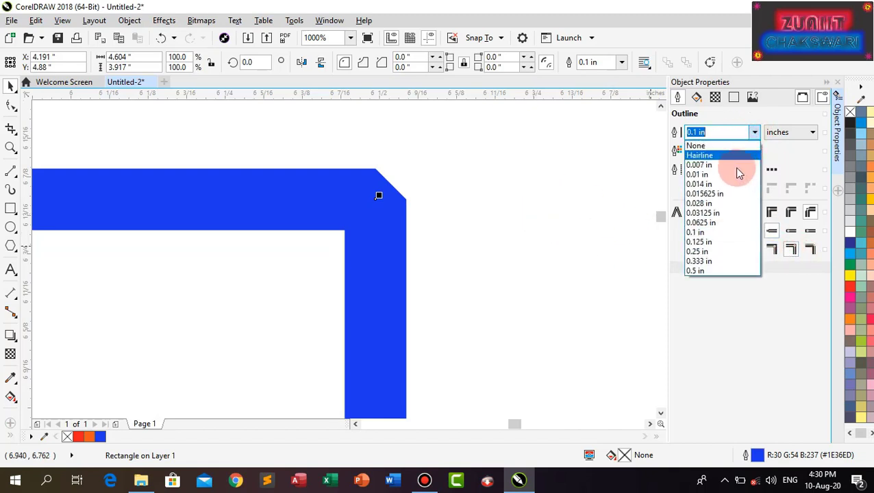
left_click(709, 251)
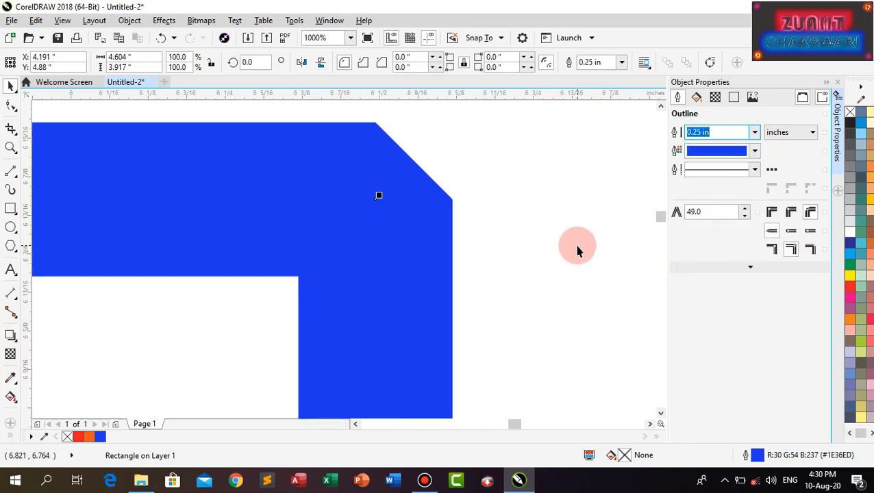
left_click(772, 250)
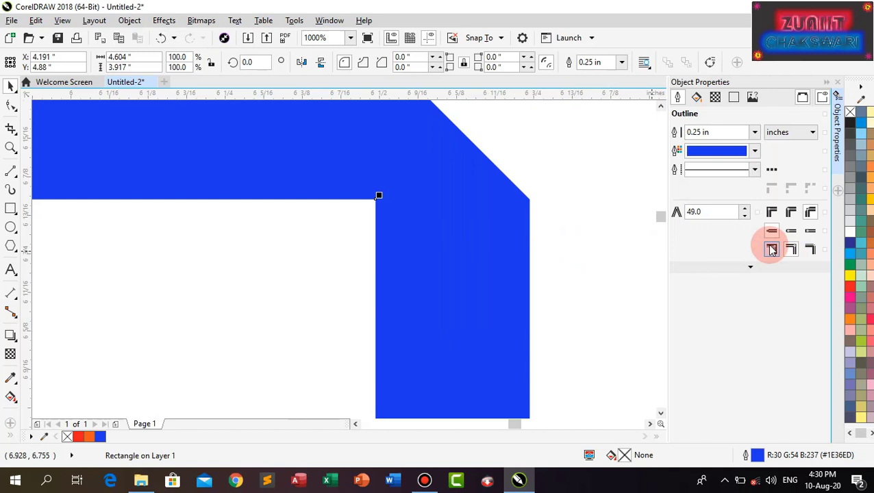
Set the rectangle's outline width to 0.1 in and position the outline inside the shape
left_click(753, 134)
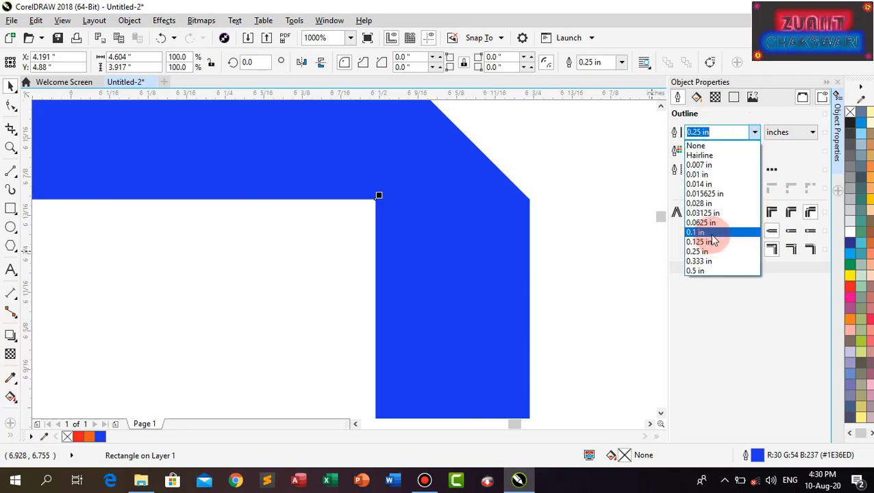
left_click(713, 235)
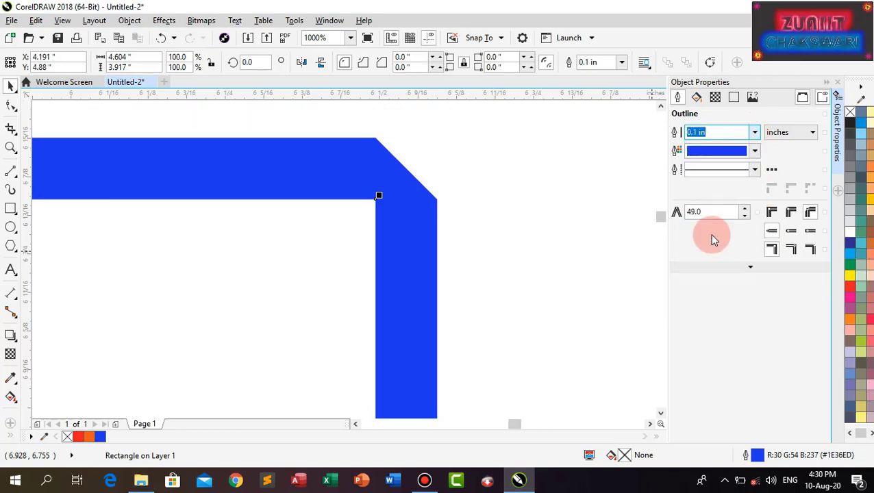
left_click(811, 248)
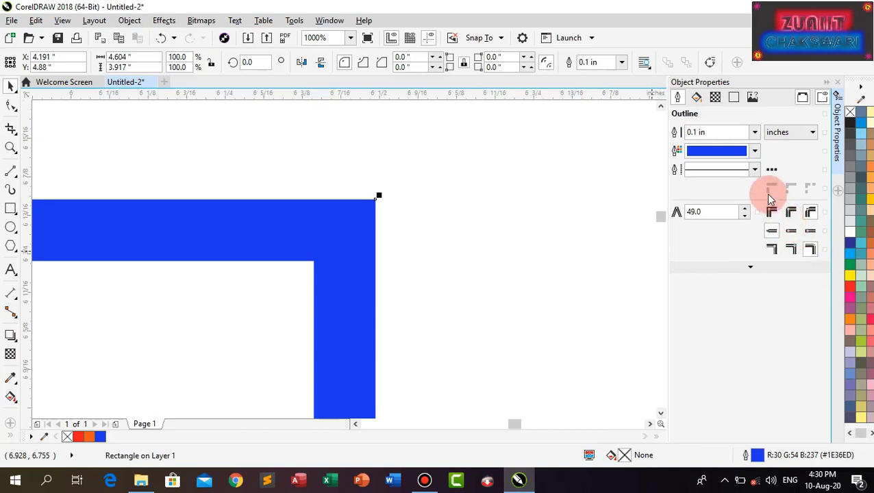
Try a 0.125 in width on the rectangle's inside outline and set it back to 0.1 in
left_click(755, 132)
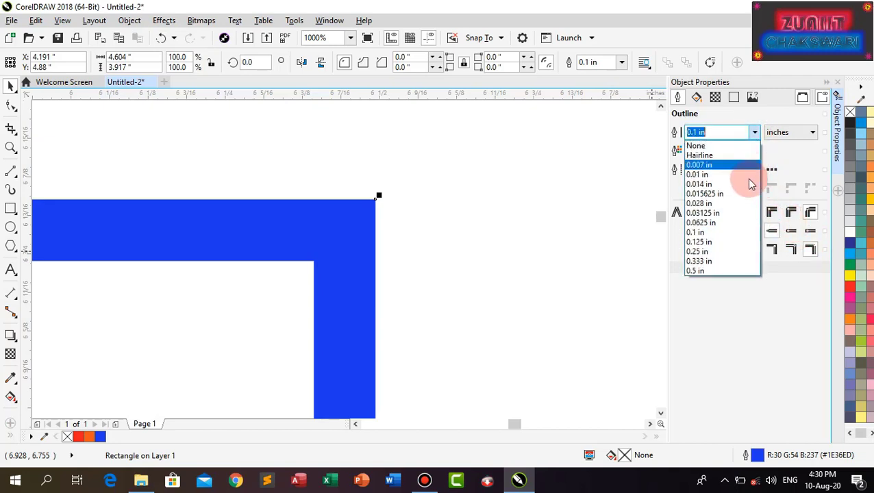
left_click(712, 242)
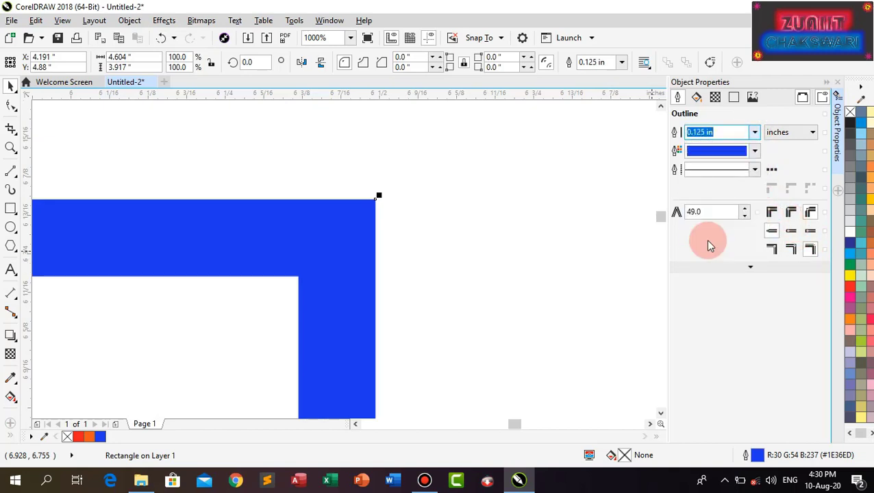
left_click(755, 132)
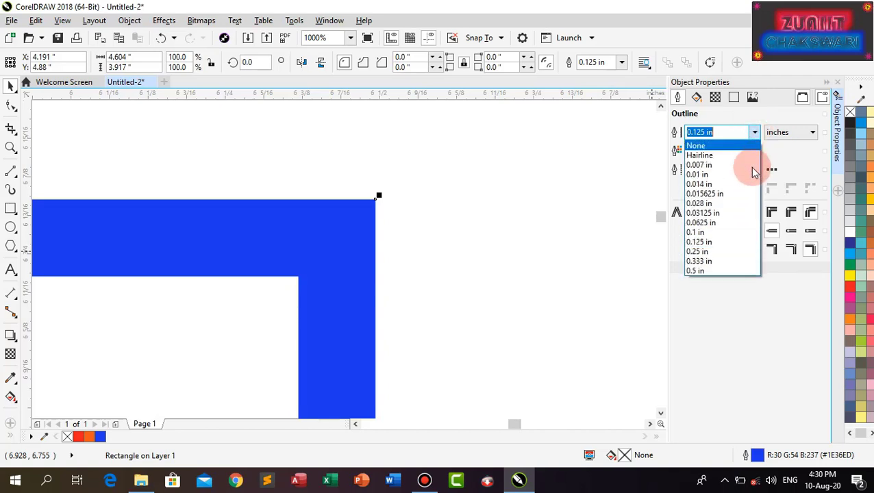
left_click(721, 232)
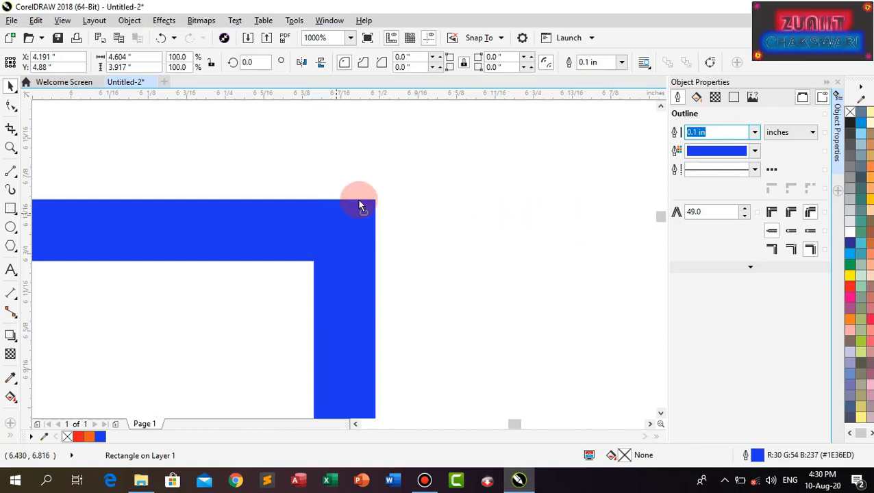
Move the rectangle about 0.17 inches to the right and about 0.08 inches up
left_click_drag(358, 204, 431, 167)
scroll(425, 174, "down", 4)
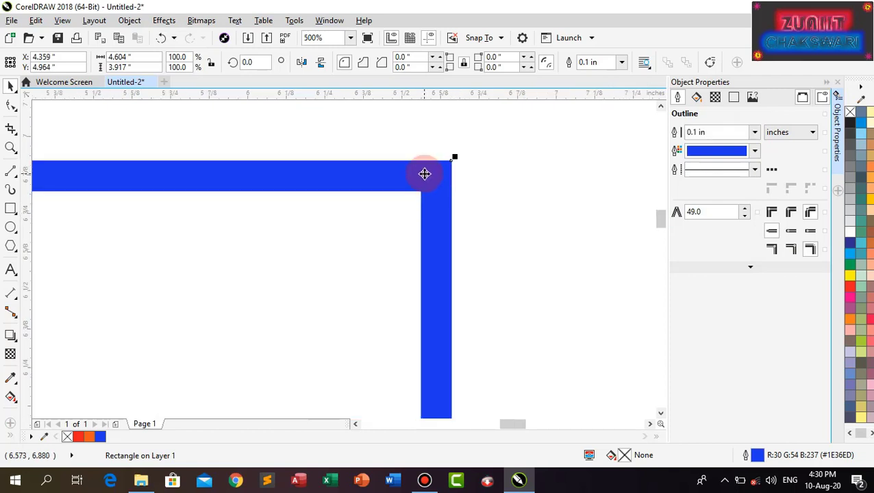
scroll(390, 213, "down", 1)
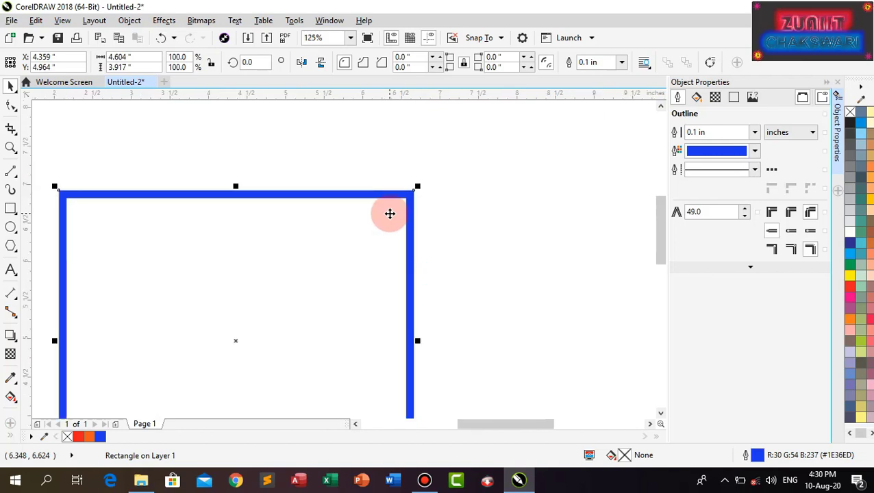
Give the rectangle a uniform magenta fill and adjust its shade to C2 M100 Y2 K0 in the color viewer
left_click(698, 98)
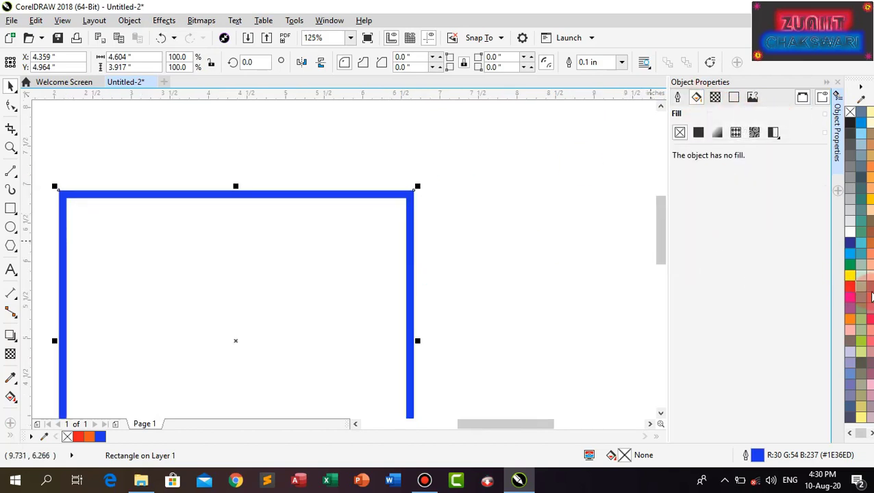
left_click(852, 298)
left_click(698, 132)
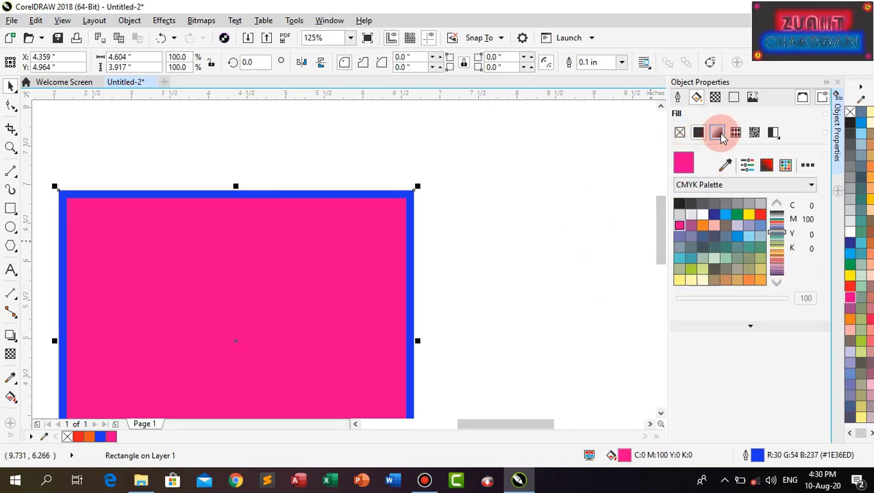
left_click(767, 164)
mouse_move(728, 219)
left_mouse_down()
mouse_move(741, 203)
mouse_move(725, 222)
left_mouse_up()
Try a magenta-to-white fountain fill on the rectangle and look through its blend and transformation settings
left_click(717, 132)
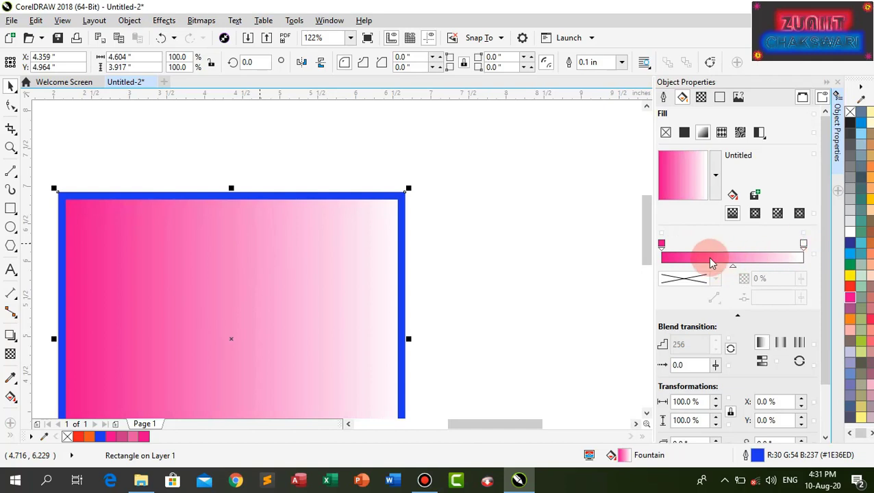
scroll(750, 294, "down", 2)
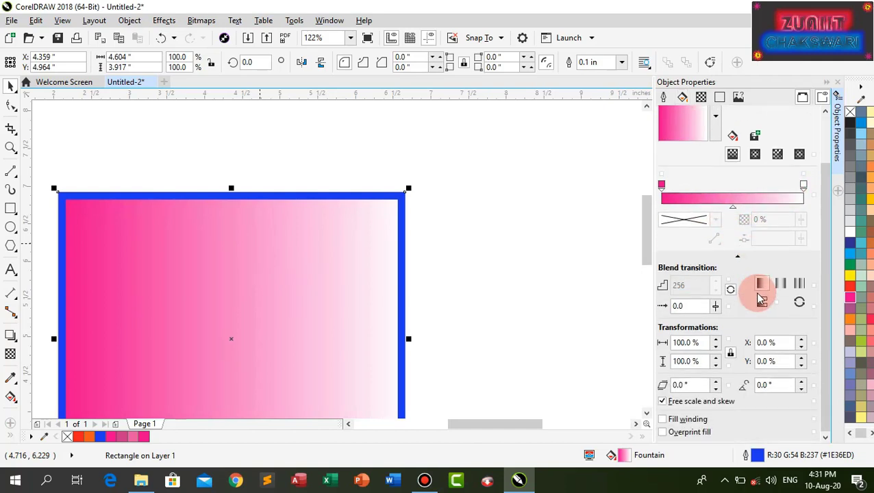
scroll(726, 315, "up", 2)
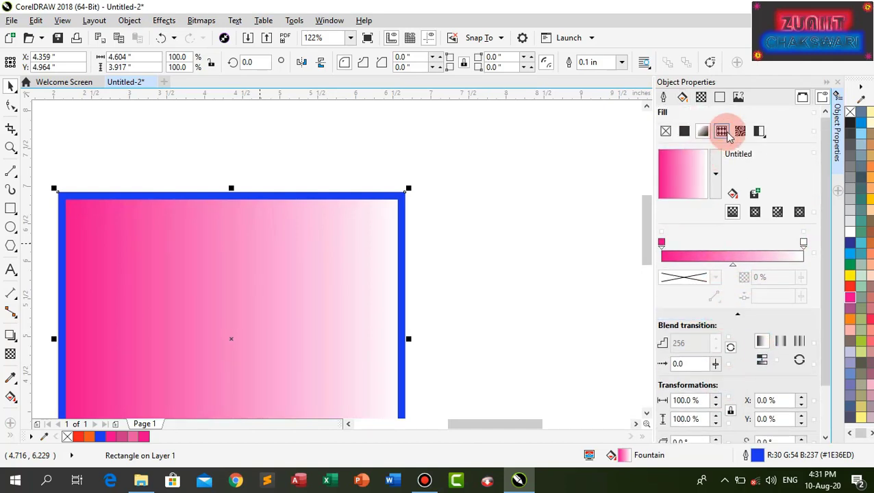
Try the vector, bitmap and two-color pattern fills on the rectangle
left_click(722, 132)
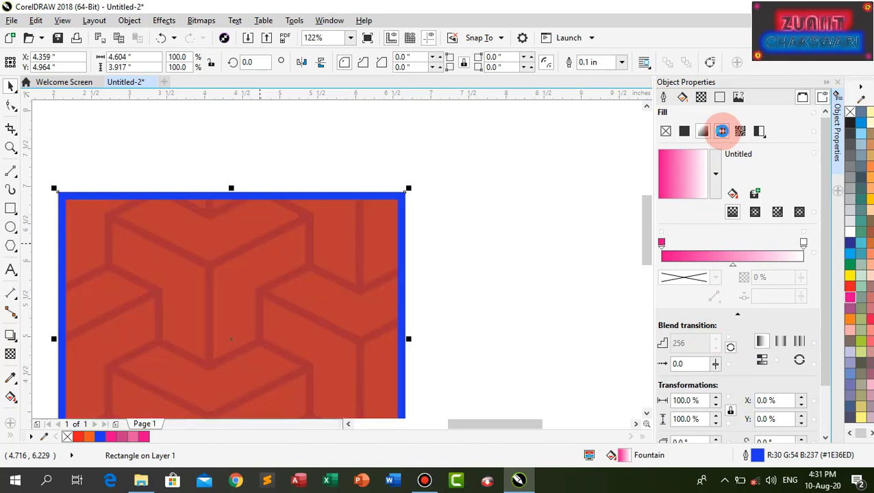
left_click(740, 131)
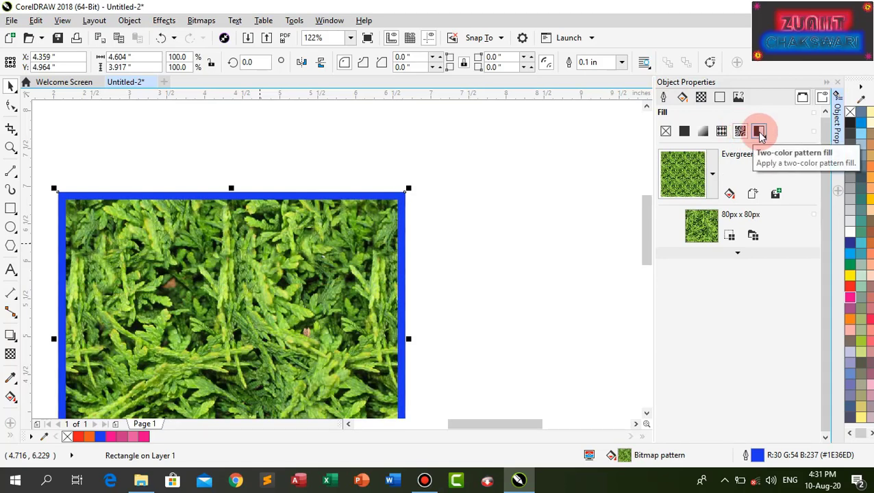
left_click(759, 132)
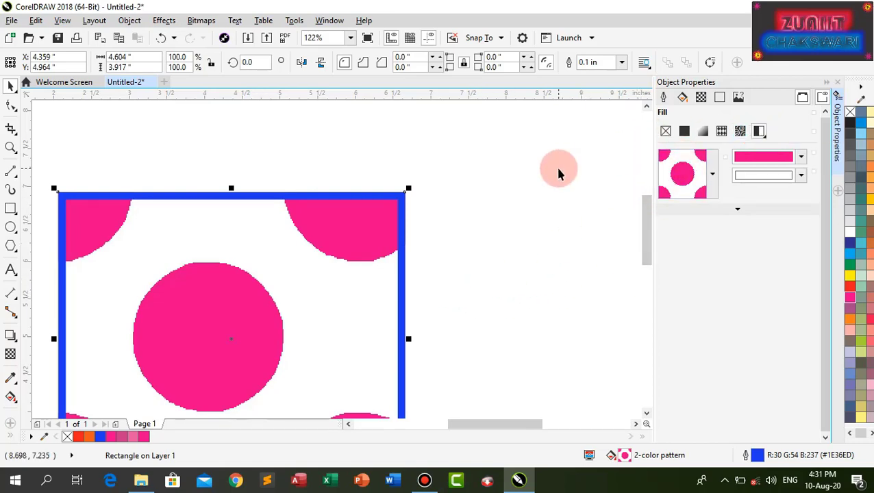
Undo the rectangle's pattern and fountain fills and its last uniform colour adjustment
key("ctrl+z")
key("ctrl+z")
key("ctrl+z")
key("ctrl+z")
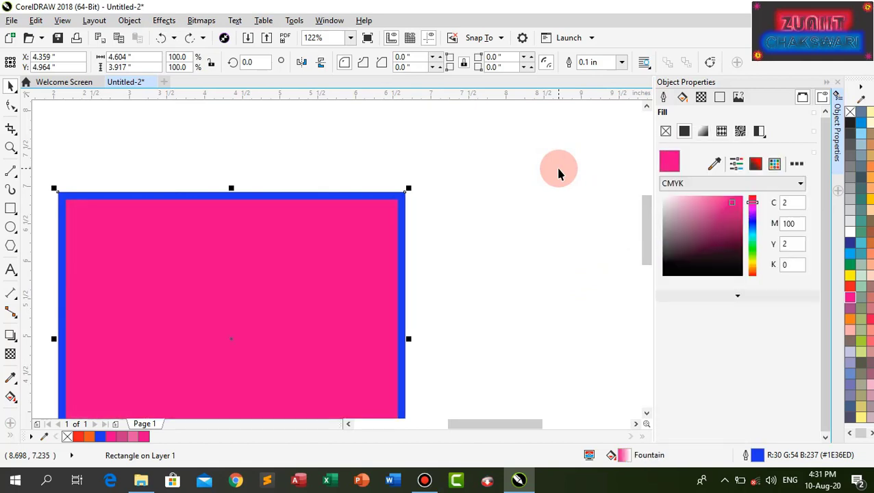
key("ctrl+z")
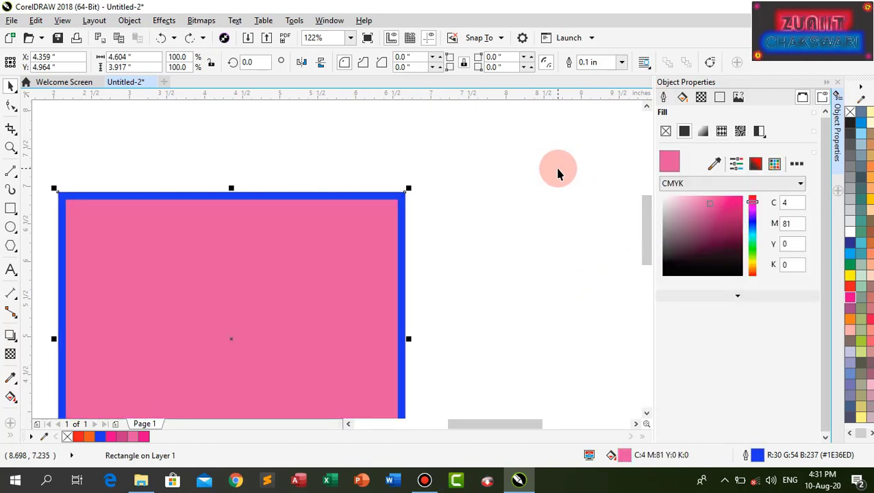
Try a uniform transparency of 50 and the elliptical, conical, rectangular and linear fountain transparencies on the rectangle
left_click(700, 98)
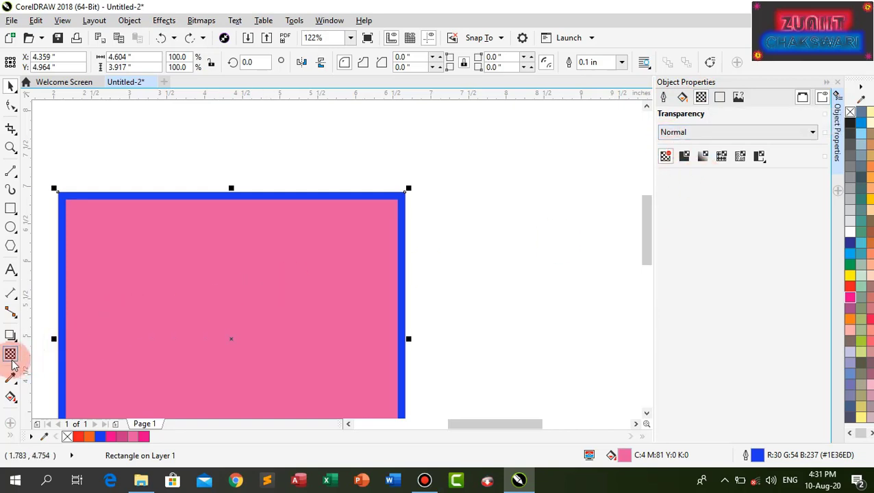
left_click(685, 158)
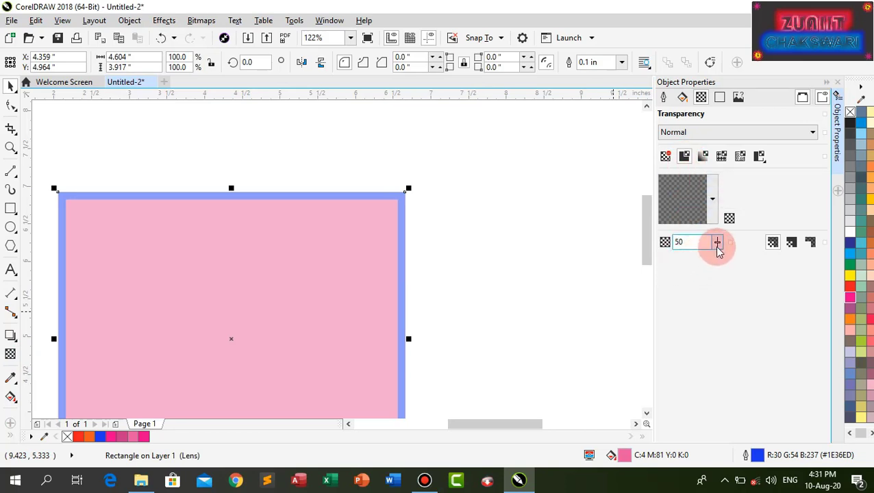
left_click(704, 157)
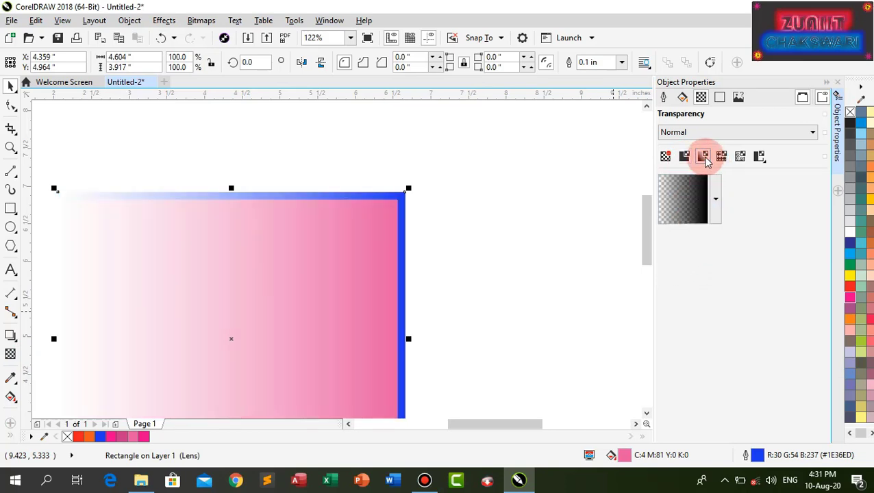
left_click(756, 238)
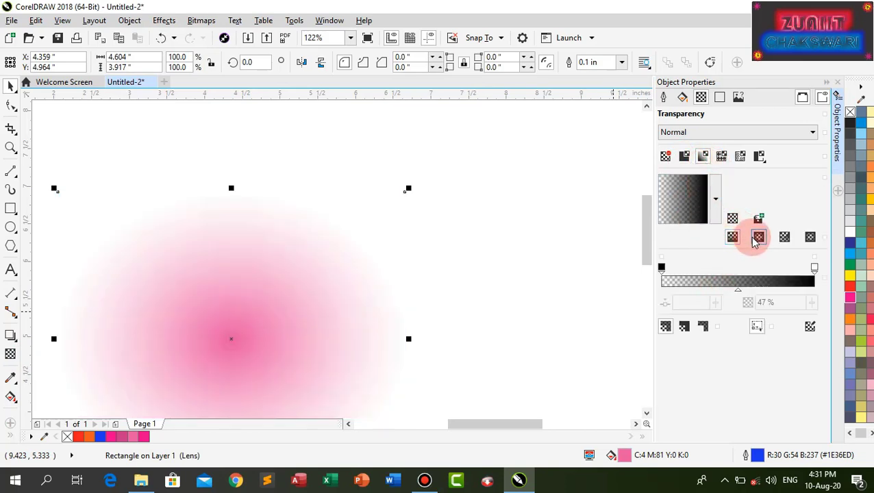
left_click(784, 237)
left_click(810, 238)
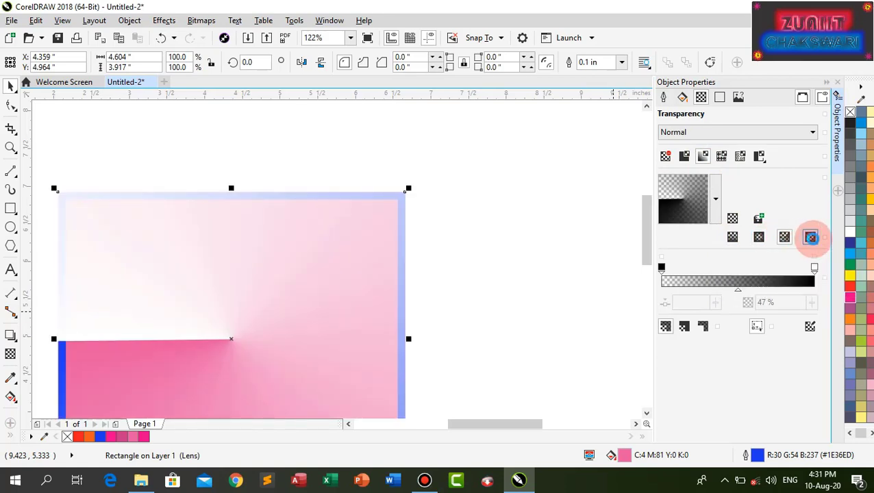
left_click(759, 238)
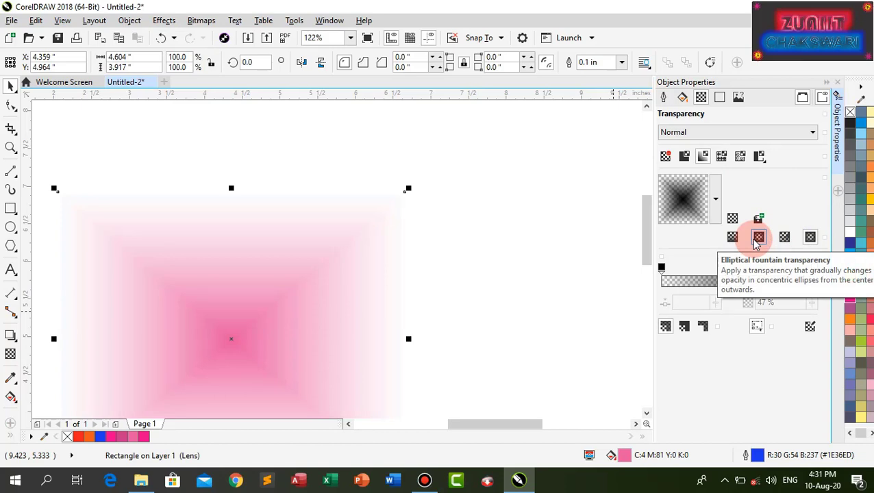
left_click(732, 237)
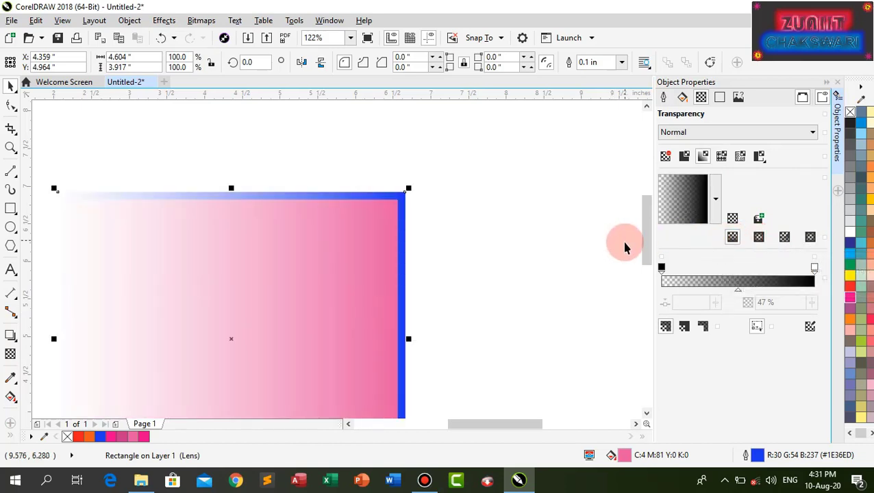
Try the vector, bitmap and two-color pattern transparencies on the rectangle
left_click(722, 157)
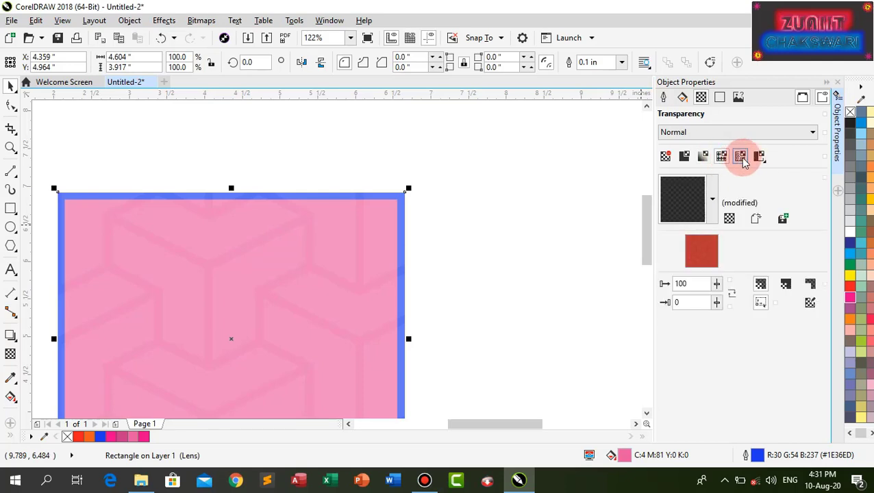
left_click(742, 158)
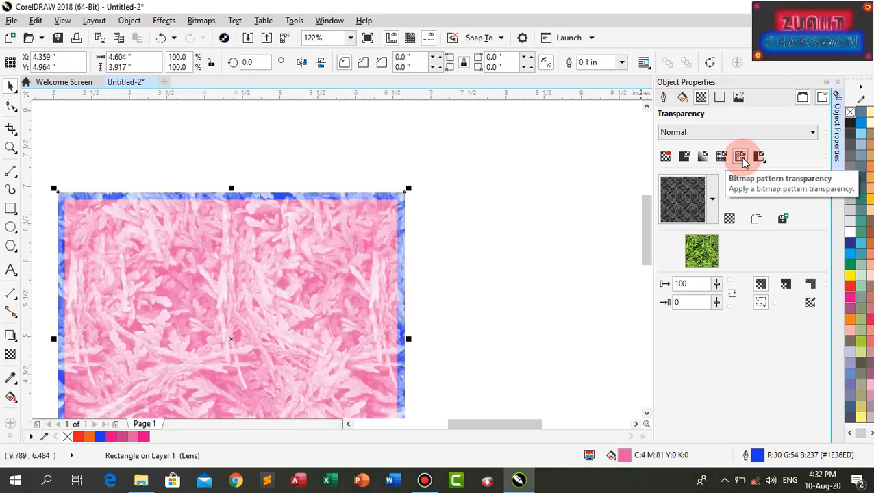
left_click(760, 157)
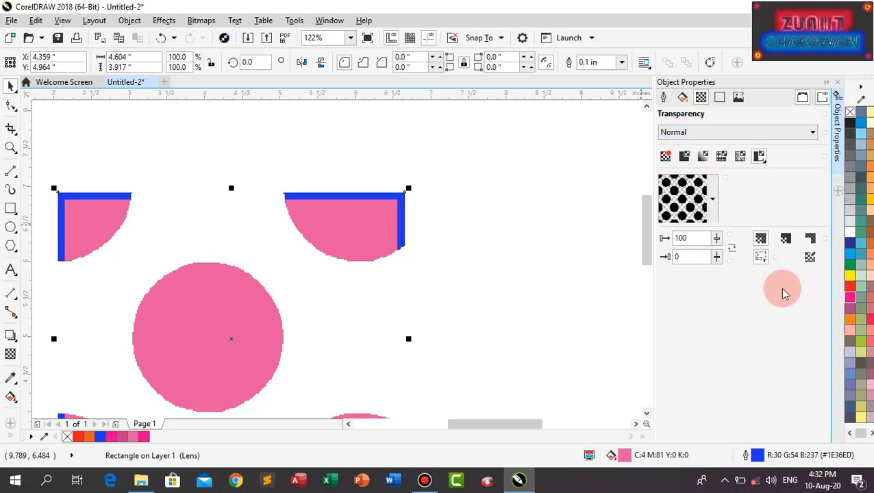
Undo all the pattern, fountain and uniform transparencies applied to the rectangle
key("ctrl+z")
key("ctrl+z")
key("ctrl+z")
key("ctrl+z")
key("ctrl+z")
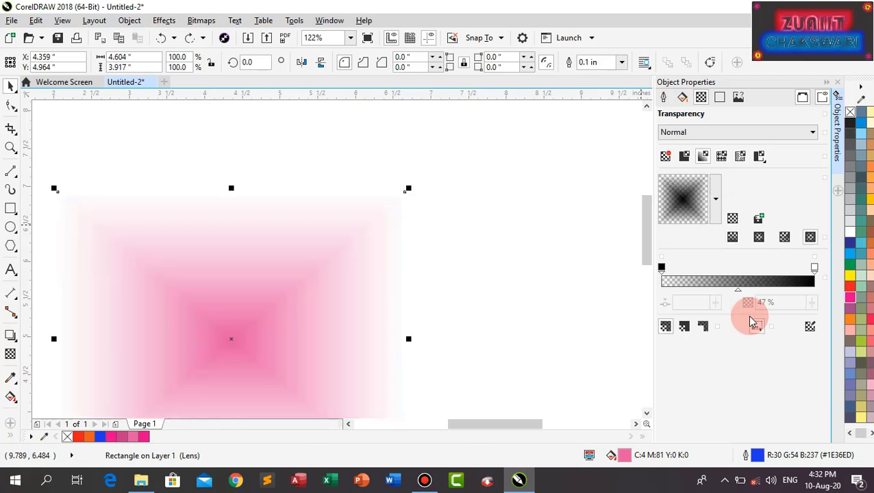
key("ctrl+z")
key("ctrl+z")
key("ctrl+z")
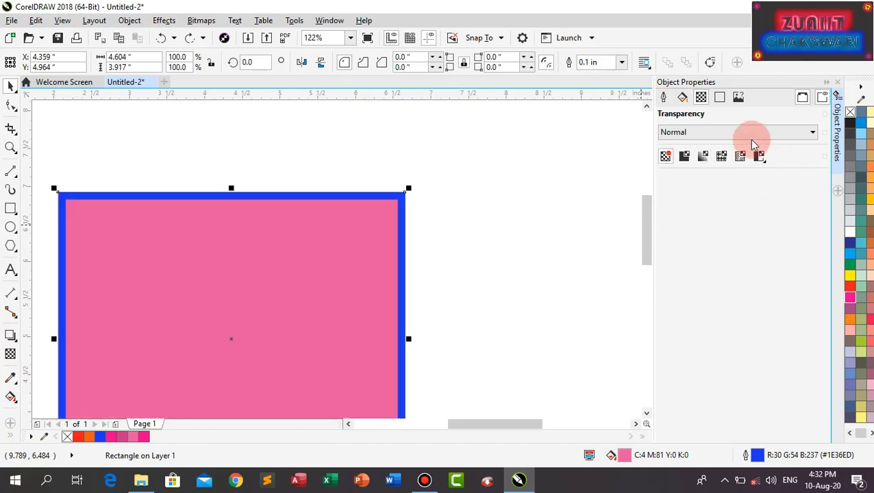
Give the rectangle scalloped corners and increase the size of all four corners to 0.27"
left_click(721, 101)
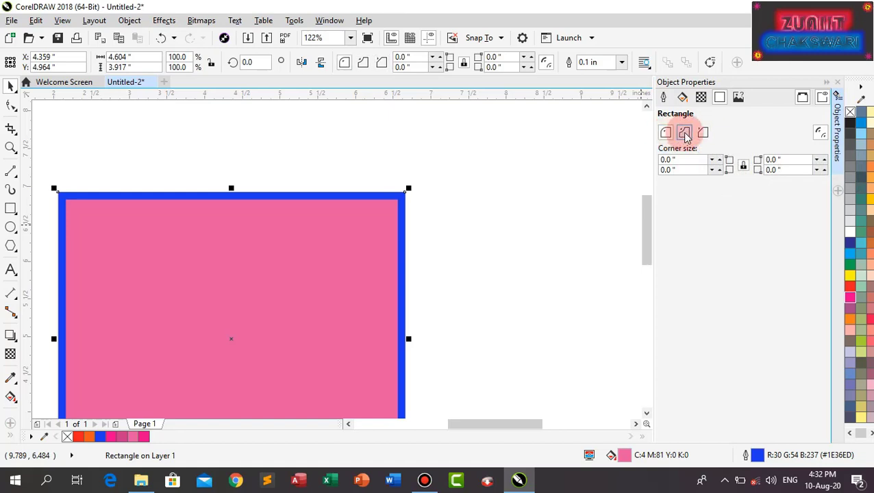
left_click(684, 132)
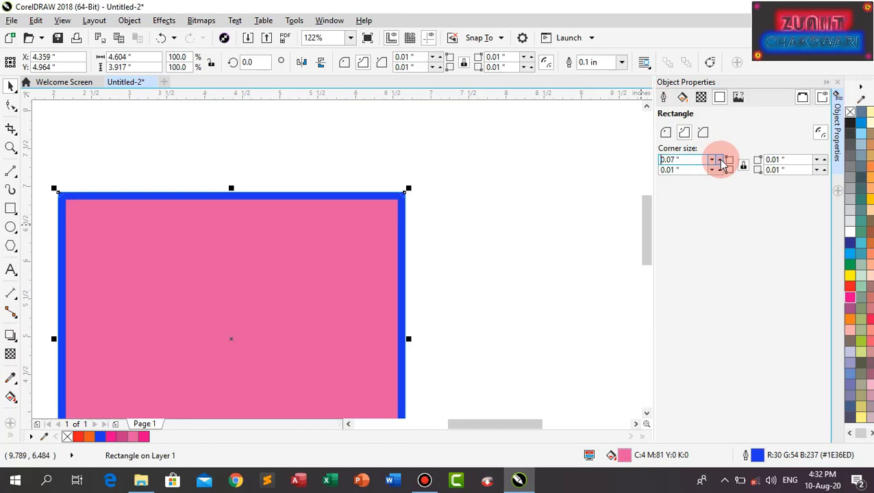
left_click(720, 160)
left_click(720, 160)
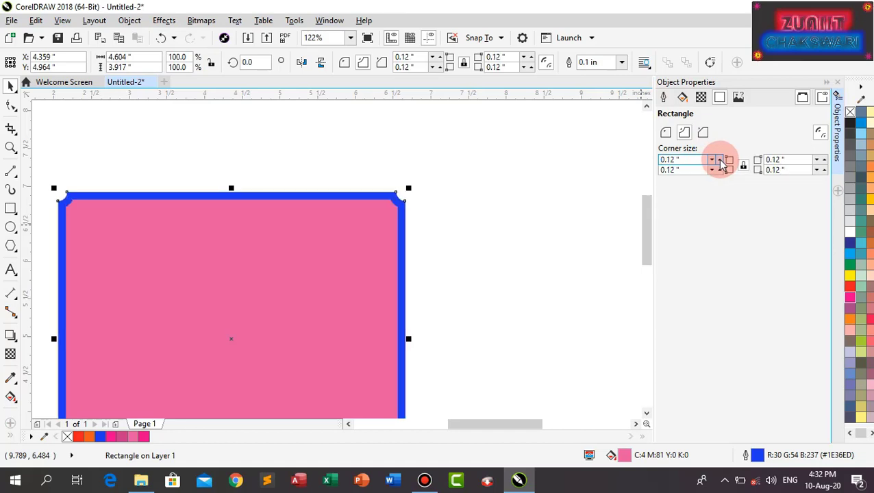
left_click(720, 160)
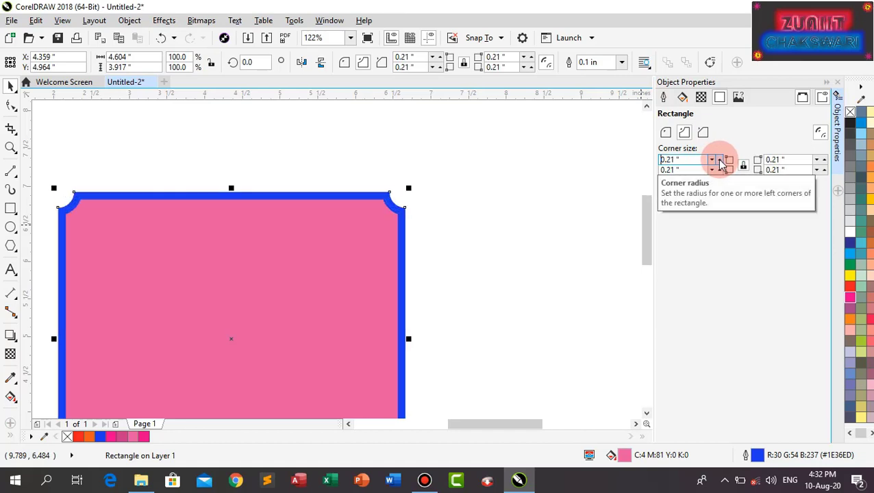
left_click(720, 160)
left_click(720, 160)
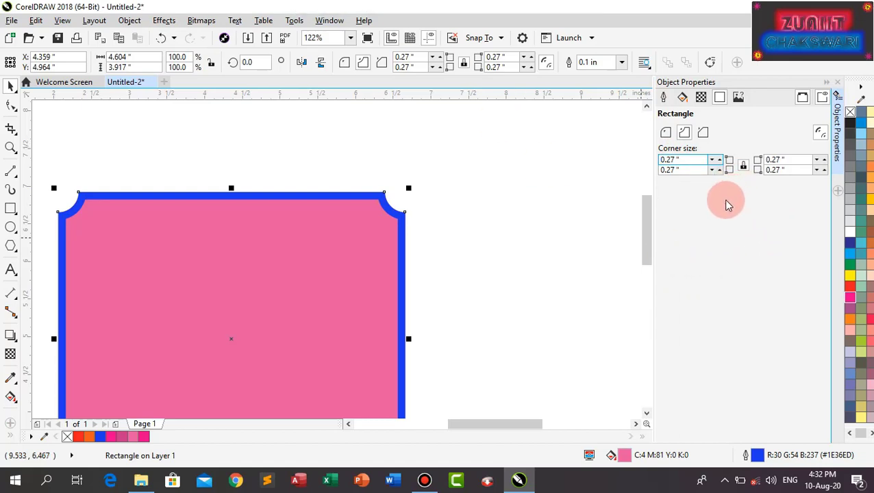
Change the rectangle's corners to chamfered and increase their size to 0.43"
left_click(703, 133)
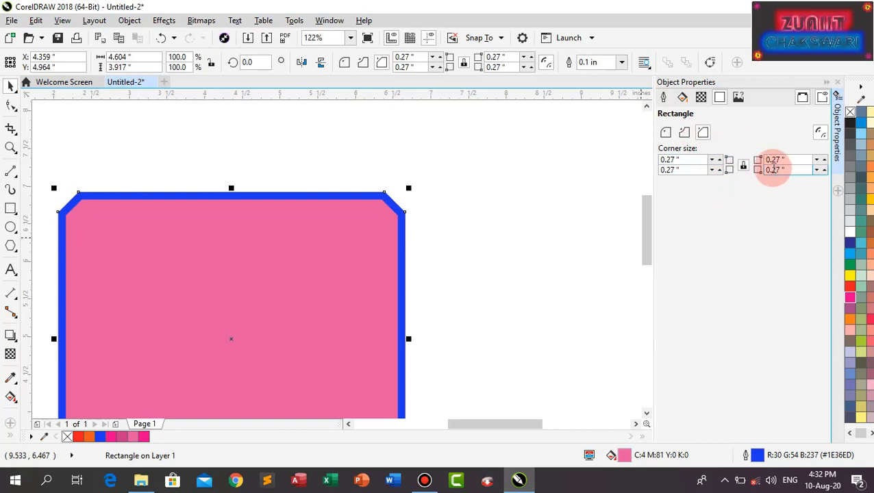
left_click(720, 160)
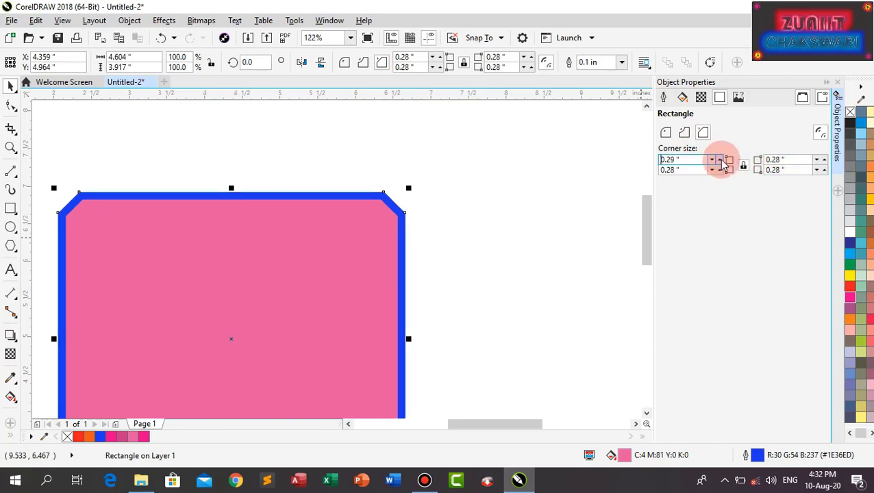
left_click(720, 160)
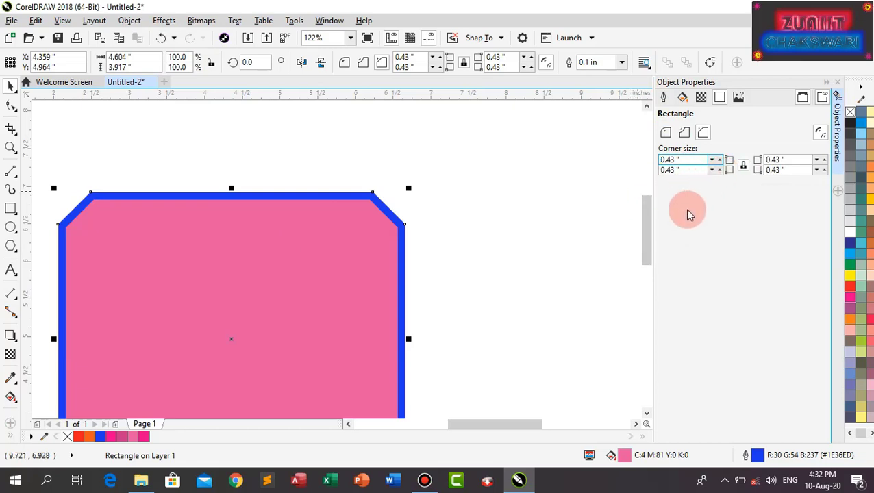
View the rectangle's summary, and look through all its properties in scroll mode before returning to tabbed mode
left_click(738, 98)
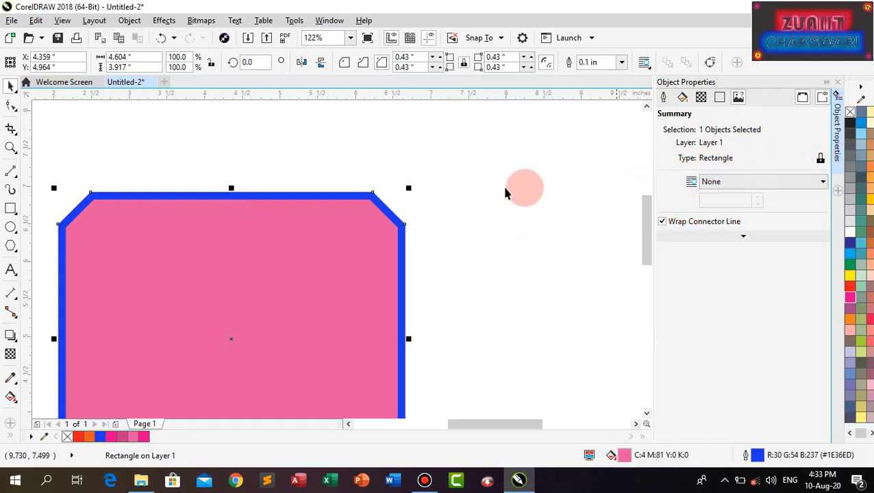
left_click(803, 99)
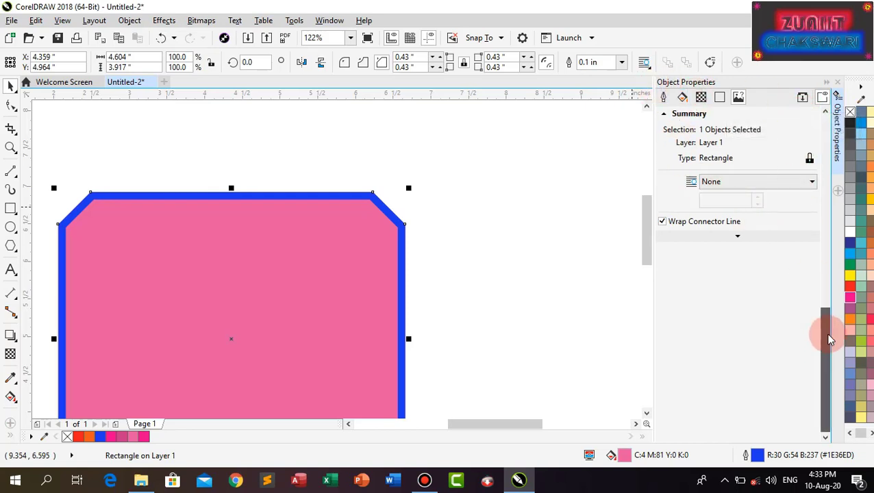
left_click_drag(829, 341, 829, 143)
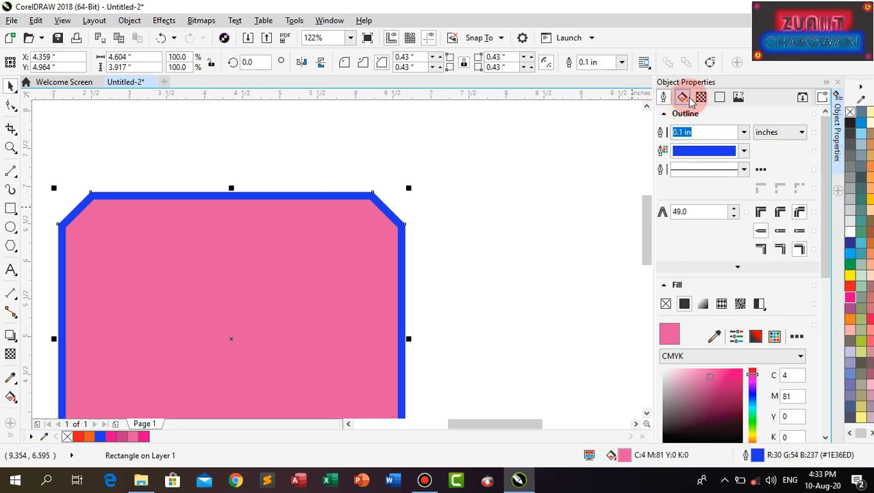
left_click_drag(827, 164, 830, 113)
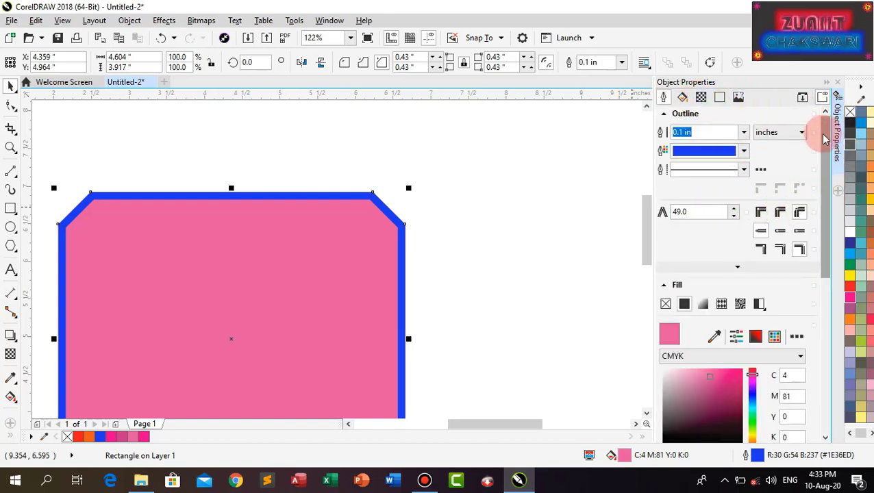
left_click(802, 100)
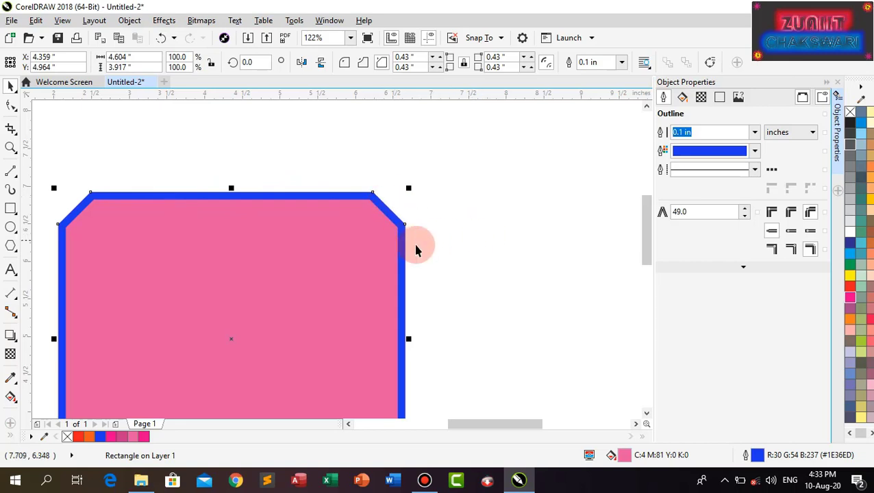
Show the whole rectangle on the page and close the Object Properties docker
scroll(518, 254, "down", 2)
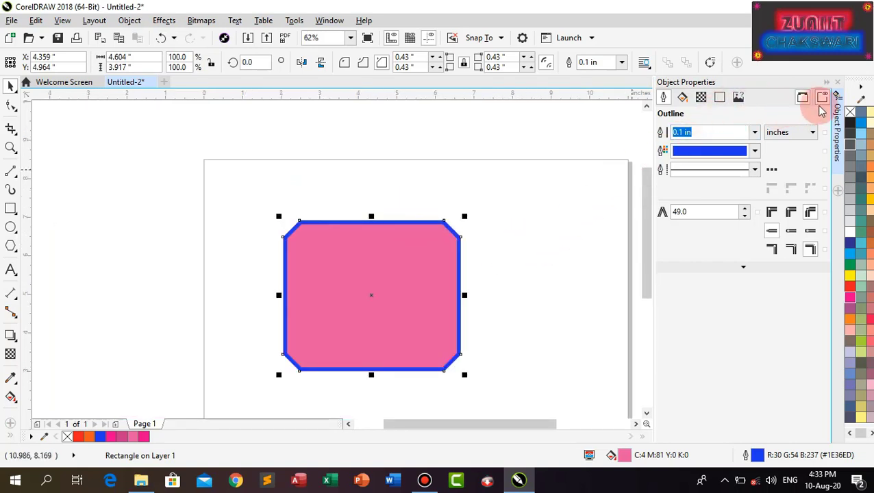
left_click(839, 83)
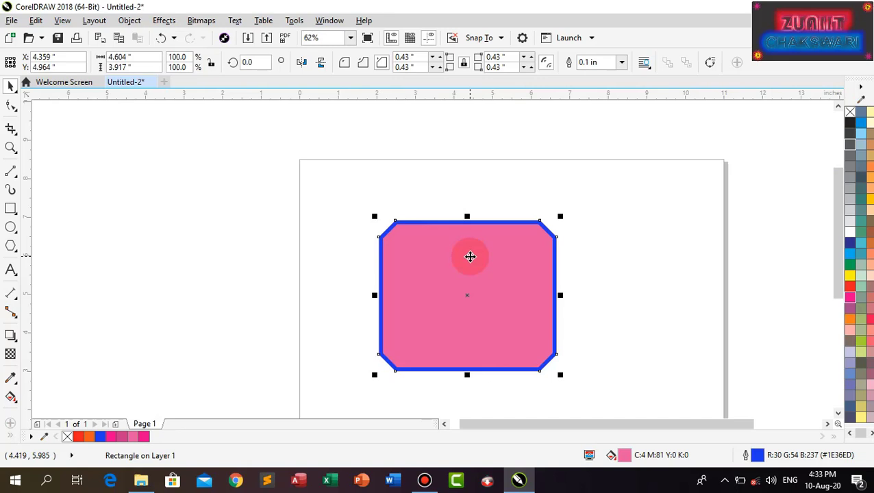
left_click(130, 20)
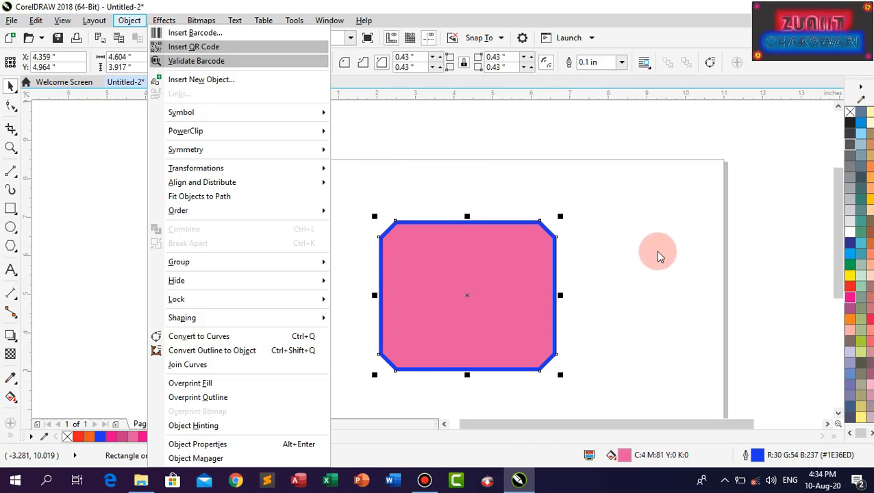
left_click(591, 238)
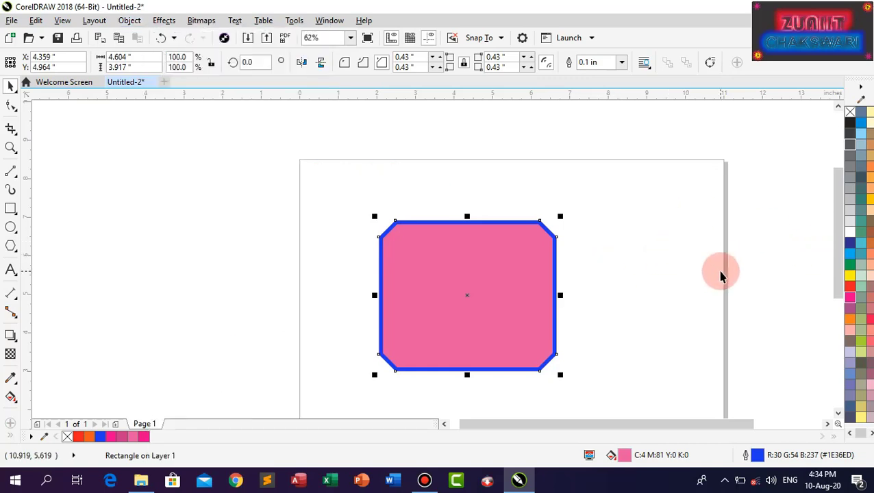